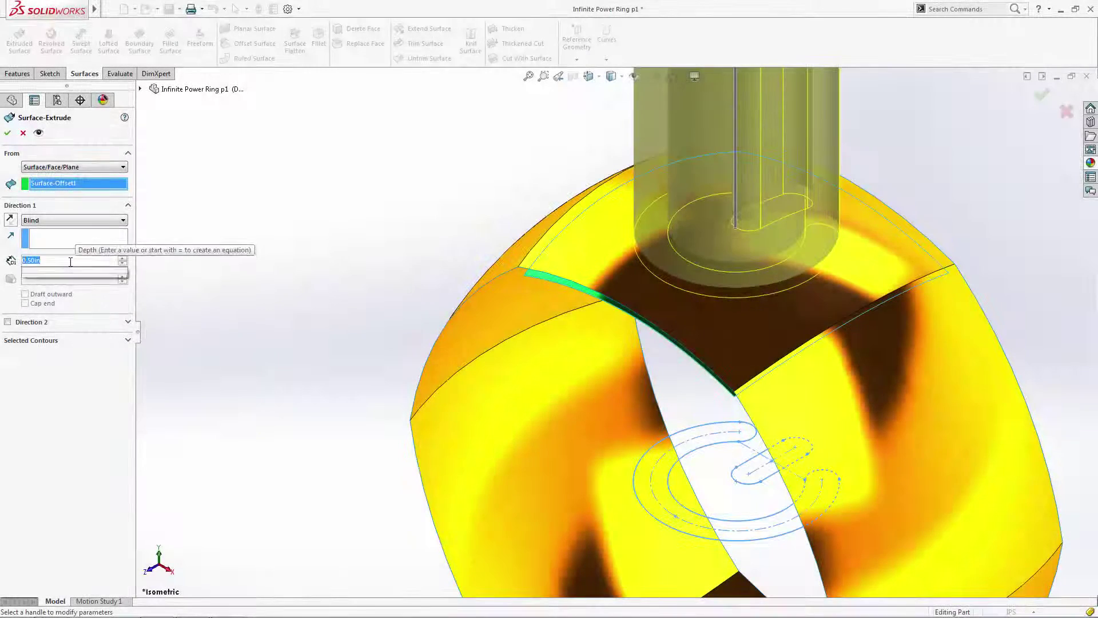
# Step: Set the surface extrusion's blind depth to 0.04 in and accept it
pyautogui.write('.04')
pyautogui.press('Return')
pyautogui.moveTo(282, 321); pyautogui.dragTo(319, 211, button='middle')
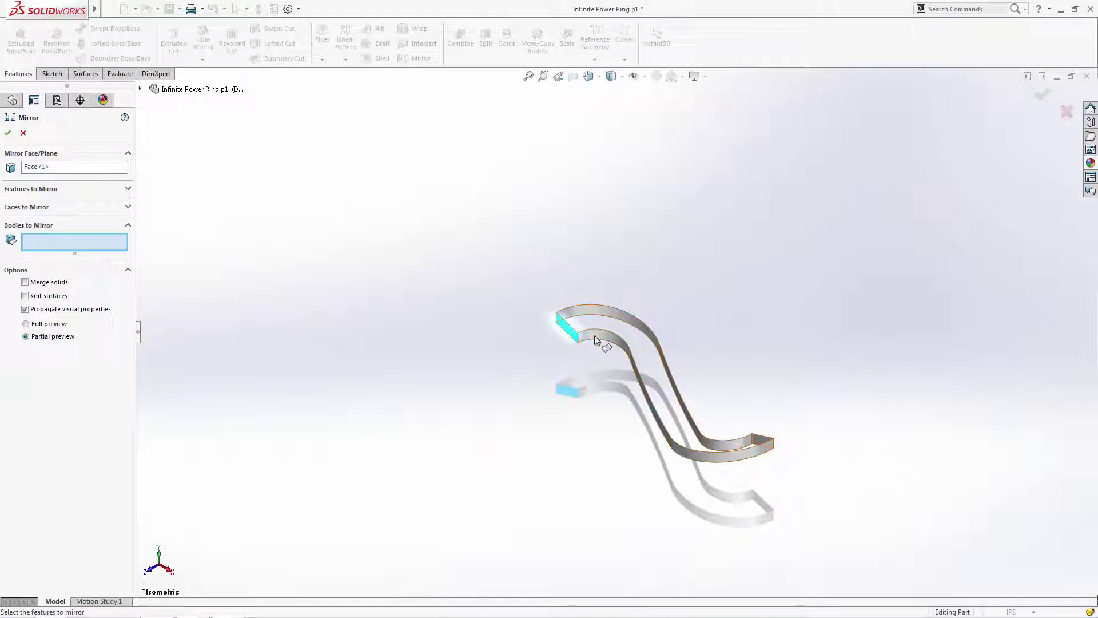
# Step: Mirror the S-shaped extruded surface body about the selected face
pyautogui.click(595, 337)
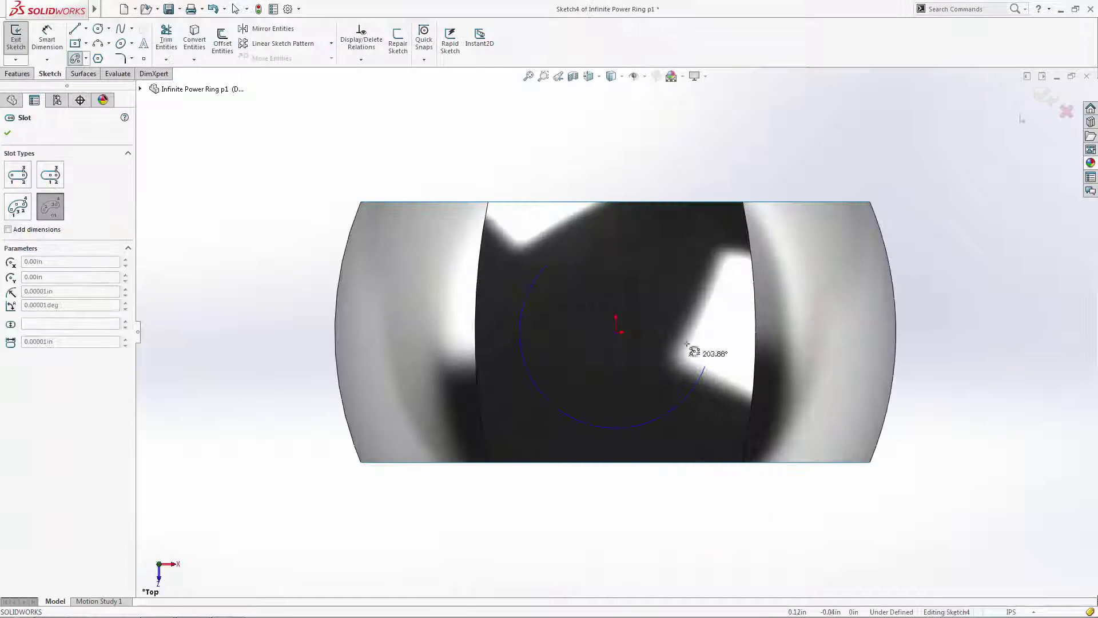
pyautogui.click(616, 331)
pyautogui.click(702, 264)
pyautogui.click(726, 268)
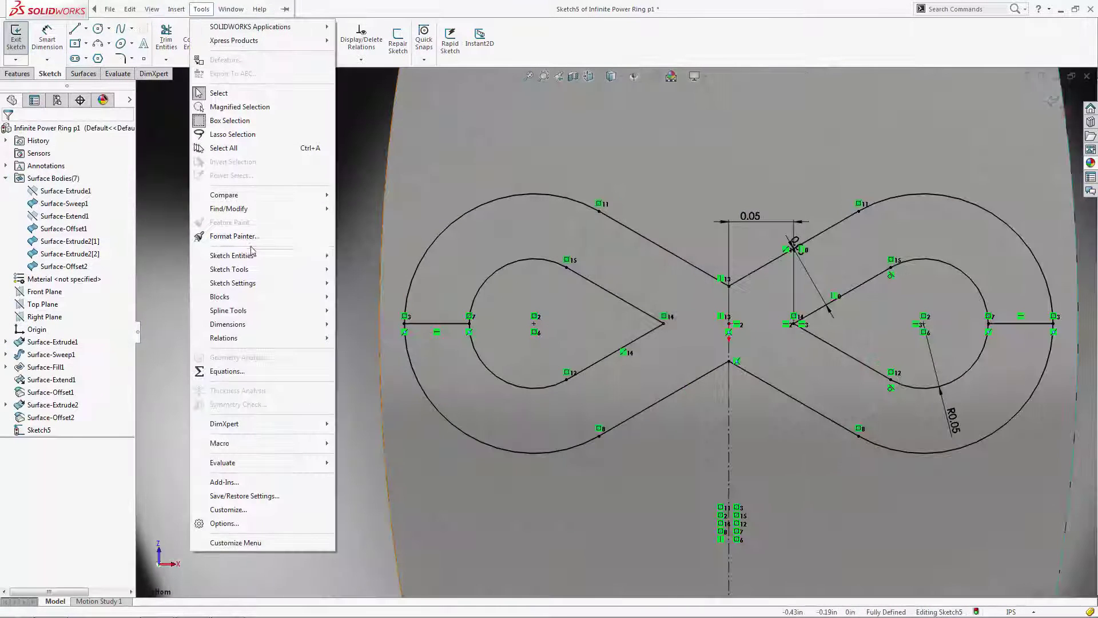
pyautogui.moveTo(252, 269)
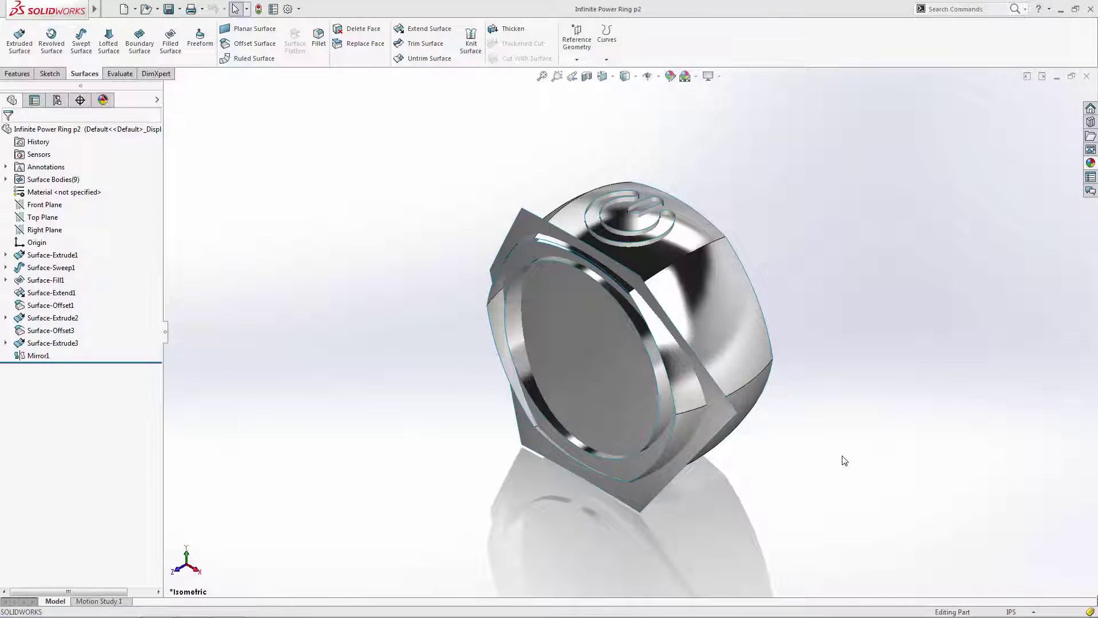
# Step: Hide all surface bodies of the ring except Surface-Extrude3
pyautogui.moveTo(844, 461); pyautogui.dragTo(645, 299, button='middle')
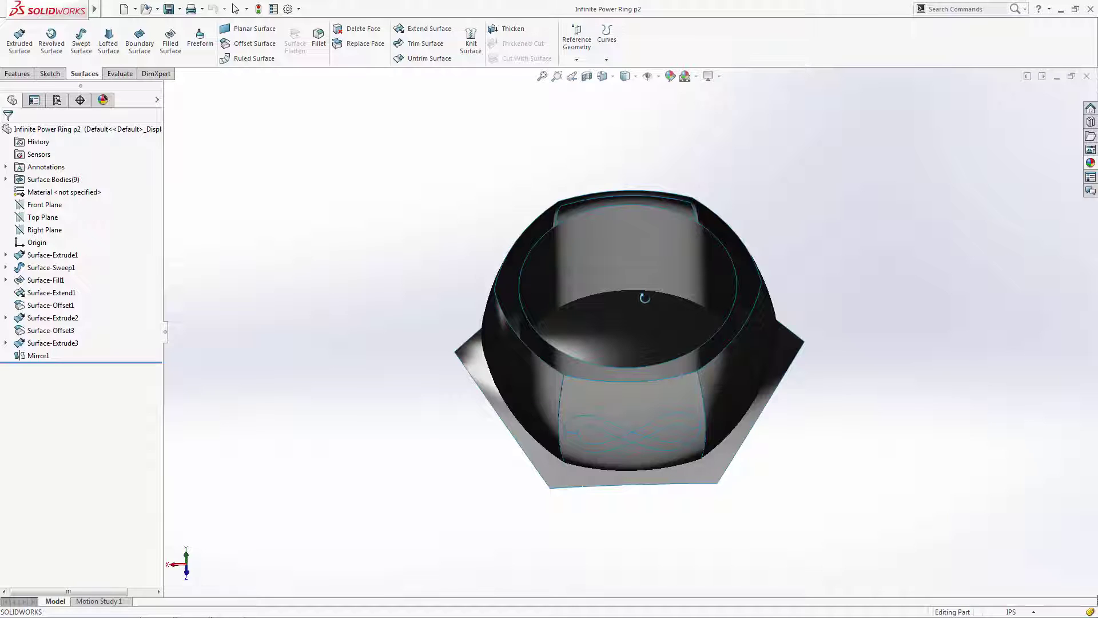
pyautogui.moveTo(645, 297); pyautogui.dragTo(851, 516, button='middle')
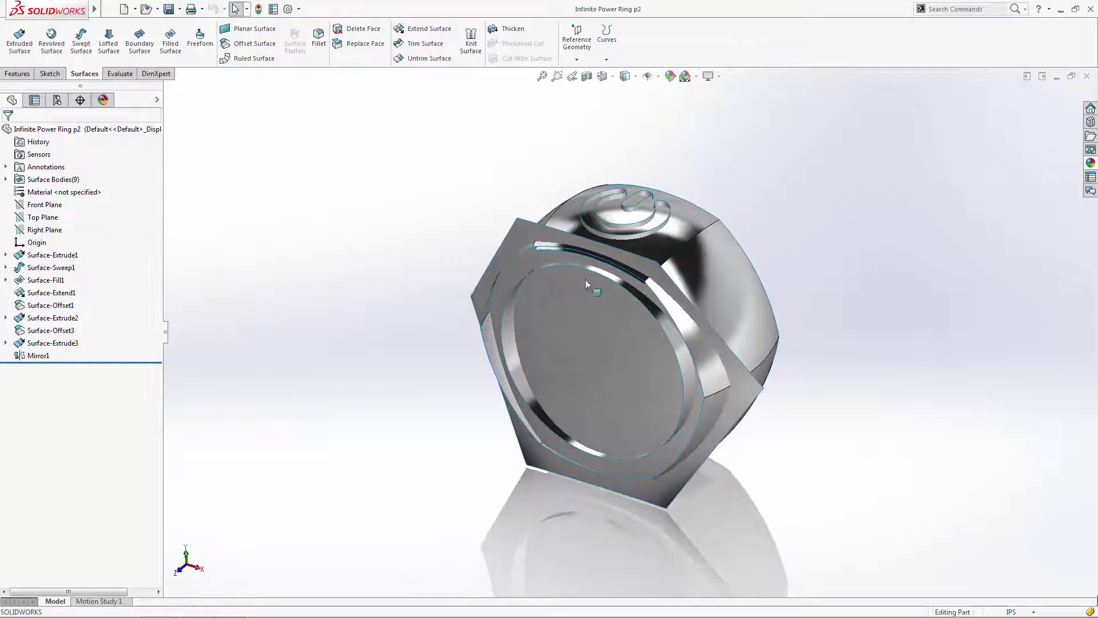
pyautogui.click(6, 180)
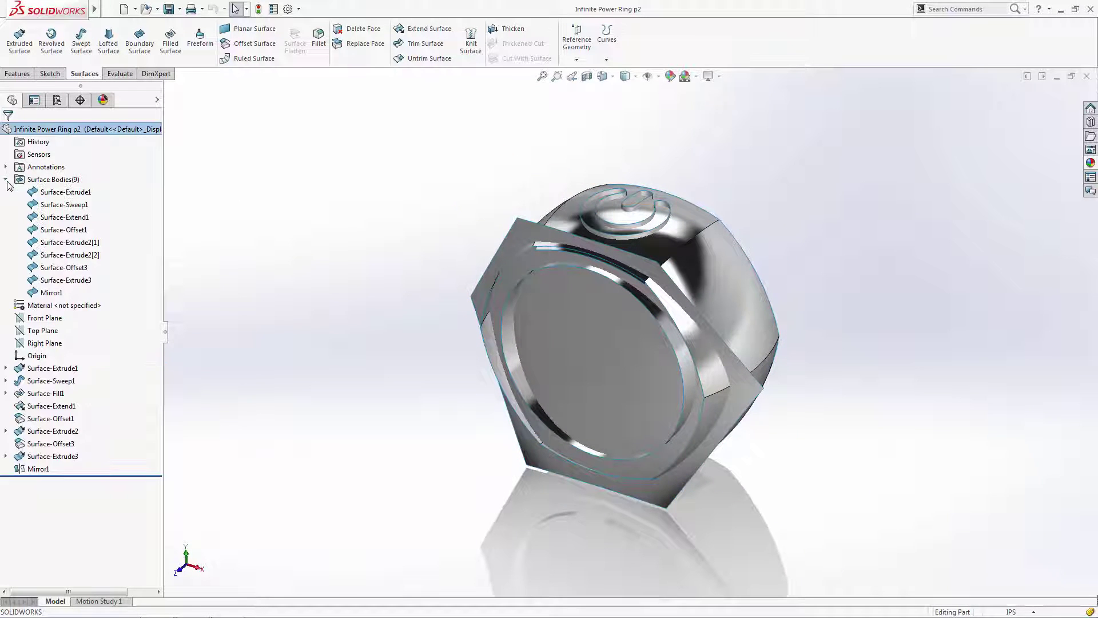
pyautogui.keyDown('shift'); pyautogui.click(76, 194); pyautogui.keyUp('shift')
pyautogui.keyDown('shift'); pyautogui.click(77, 269); pyautogui.keyUp('shift')
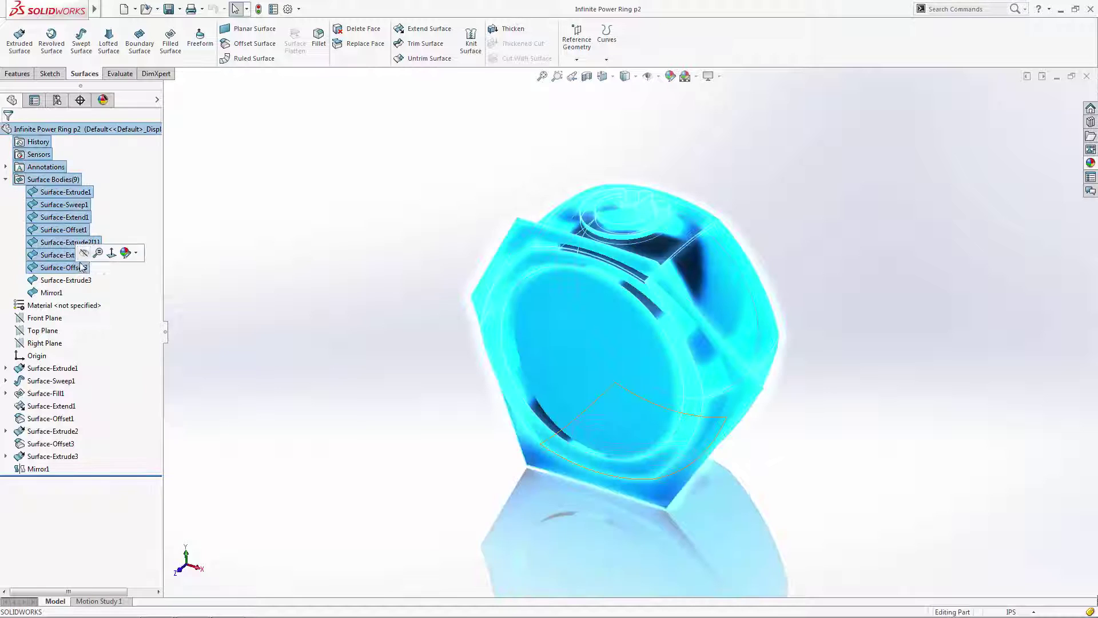
pyautogui.click(84, 253)
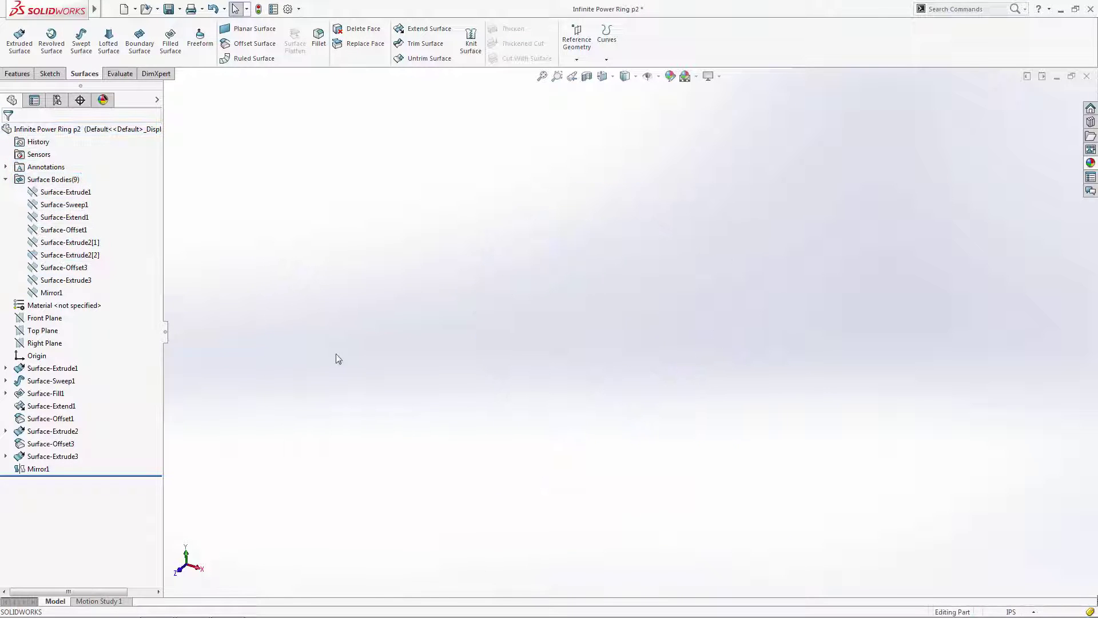
pyautogui.click(65, 279)
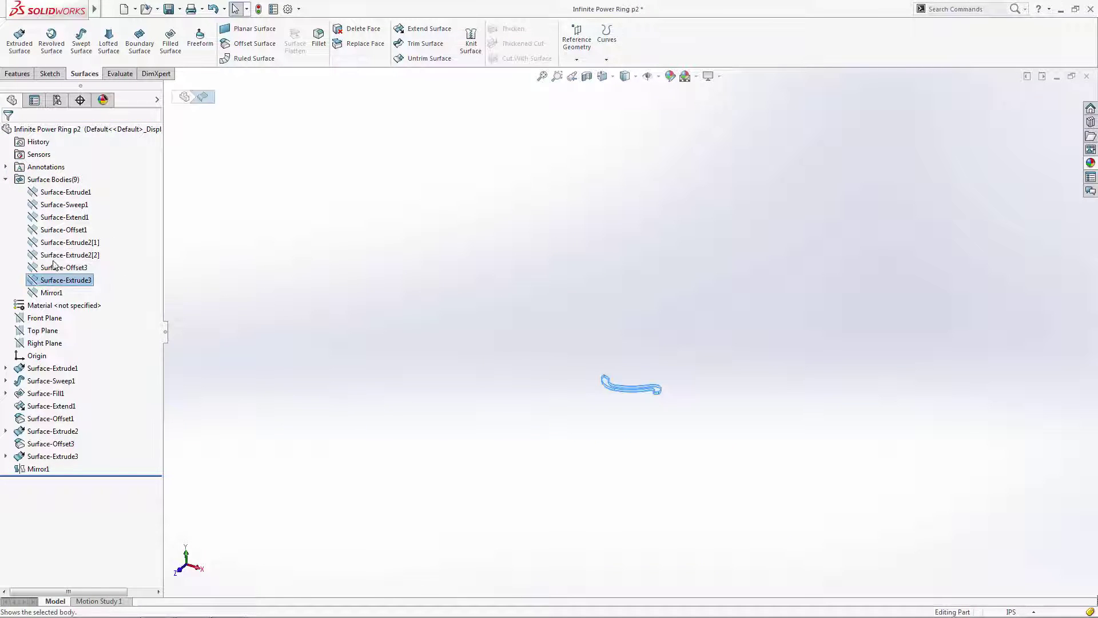
pyautogui.click(60, 261)
# Step: Start a sketch on the flat end face of the S-shaped surface and draw a three-point arc between two of its corners
pyautogui.moveTo(574, 446); pyautogui.dragTo(641, 326, button='middle')
pyautogui.scroll(-4, 652, 373)
pyautogui.moveTo(610, 420)
pyautogui.mouseDown(button='middle')
pyautogui.moveTo(632, 367)
pyautogui.moveTo(630, 240)
pyautogui.moveTo(623, 269)
pyautogui.moveTo(645, 304)
pyautogui.moveTo(699, 167)
pyautogui.moveTo(662, 98)
pyautogui.moveTo(642, 309)
pyautogui.moveTo(641, 287)
pyautogui.mouseUp(button='middle')
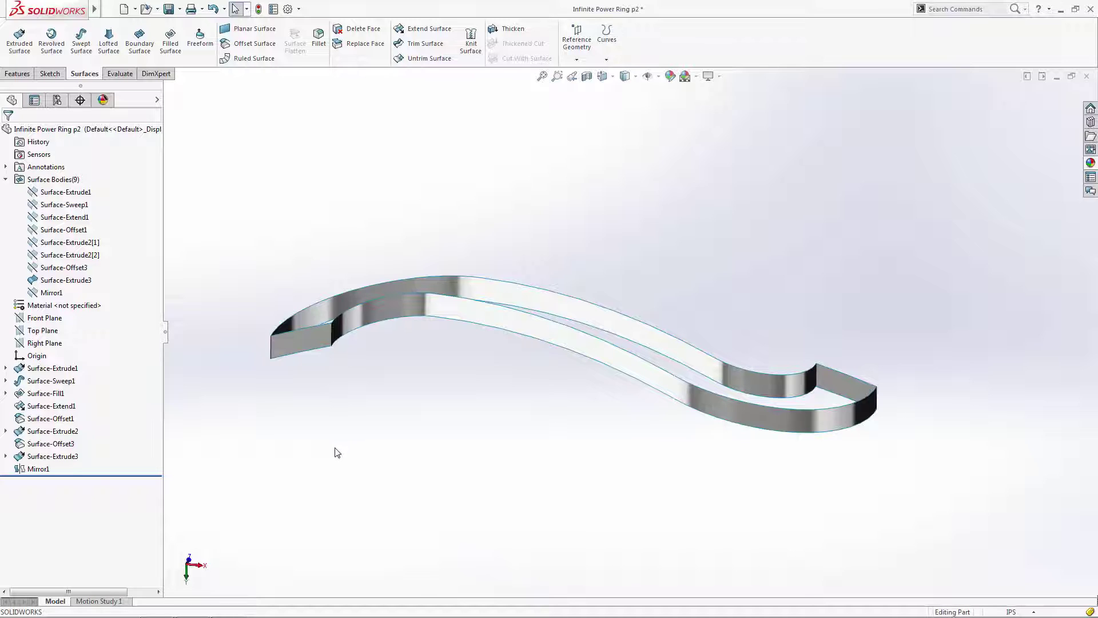
pyautogui.click(306, 336)
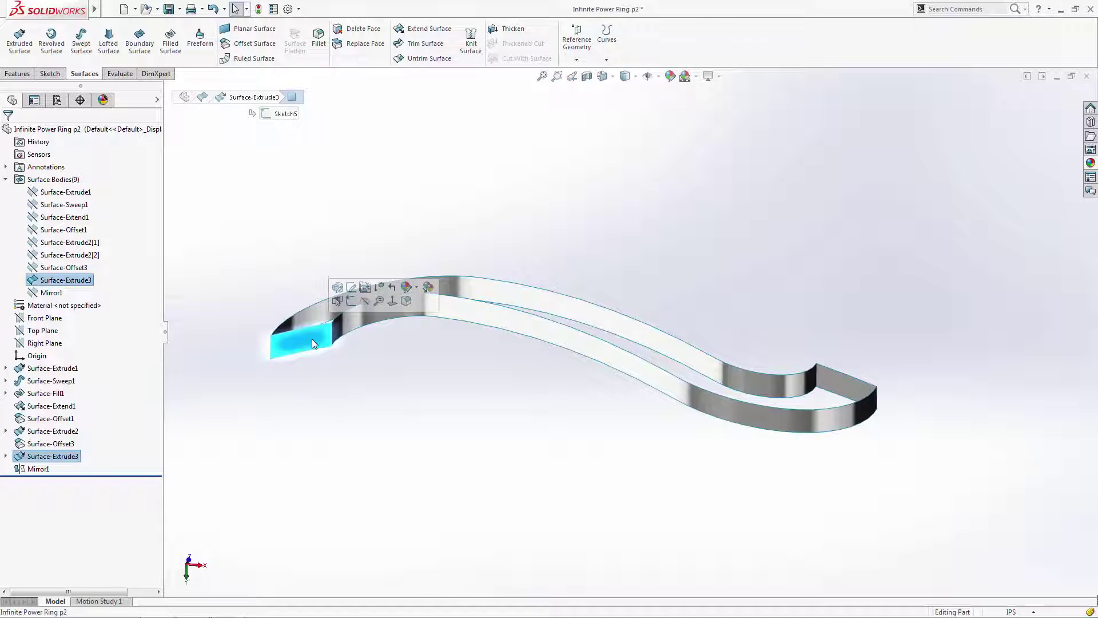
pyautogui.click(352, 302)
pyautogui.click(297, 207)
pyautogui.click(98, 43)
pyautogui.scroll(-4, 318, 355)
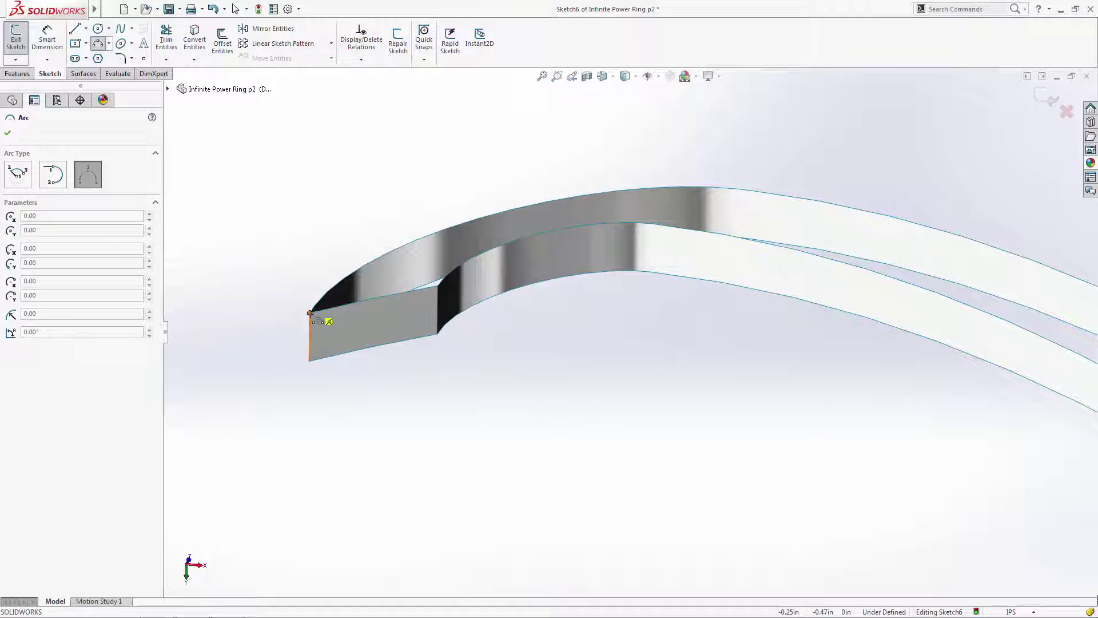
pyautogui.click(309, 313)
pyautogui.click(438, 286)
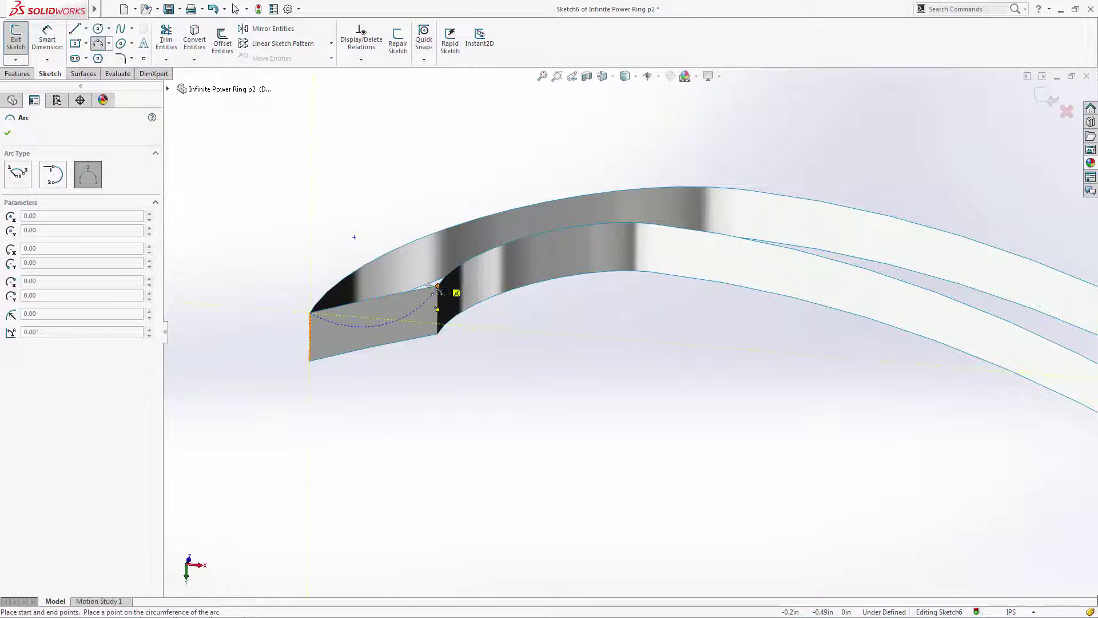
pyautogui.click(394, 243)
# Step: Dimension the end arc with a radius of 0.03 in
pyautogui.click(47, 40)
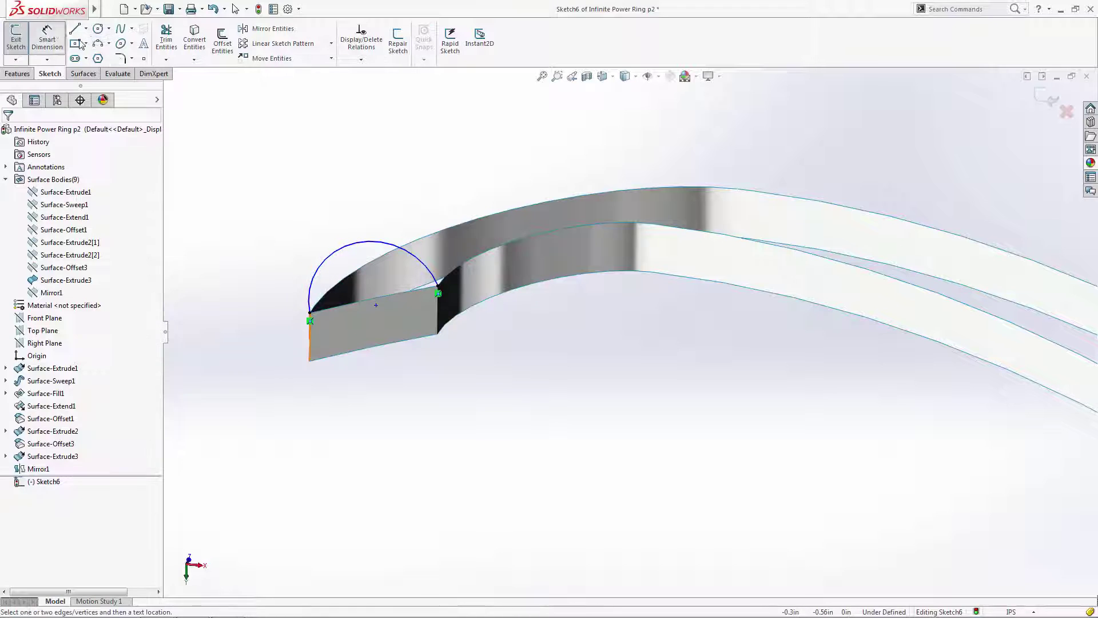
pyautogui.click(355, 244)
pyautogui.click(323, 212)
pyautogui.press('Return')
pyautogui.press('Escape')
# Step: Draw a vertical centerline from the origin down past the middle of the S-shaped surface
pyautogui.press('z')
pyautogui.press('z')
pyautogui.scroll(3, 461, 227)
pyautogui.click(625, 76)
pyautogui.click(659, 132)
pyautogui.click(86, 29)
pyautogui.click(95, 56)
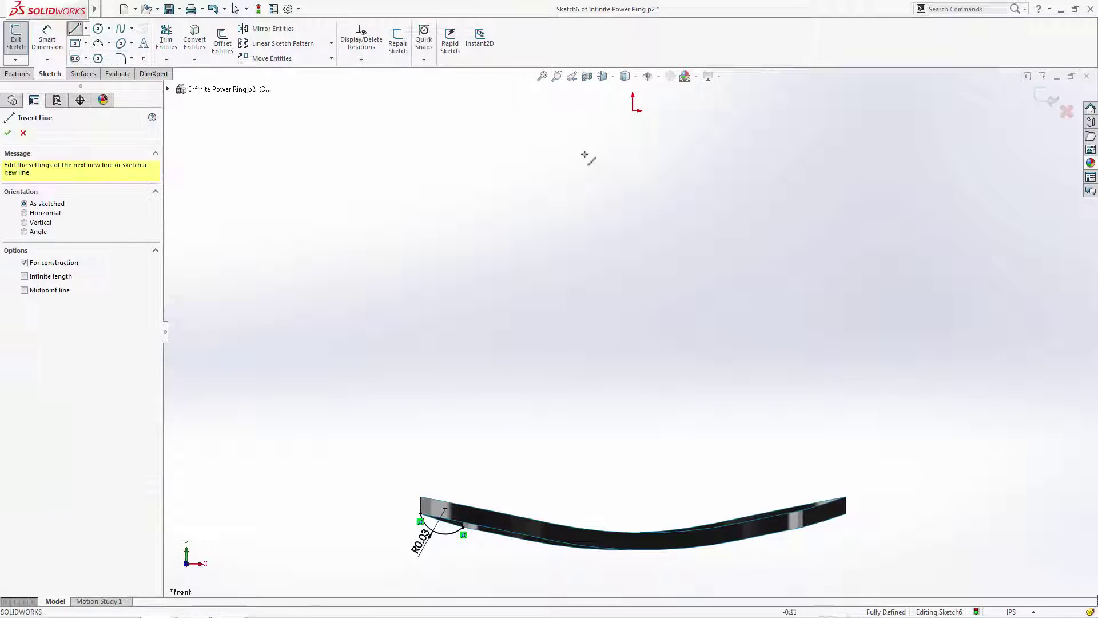
pyautogui.click(633, 110)
pyautogui.scroll(3, 670, 343)
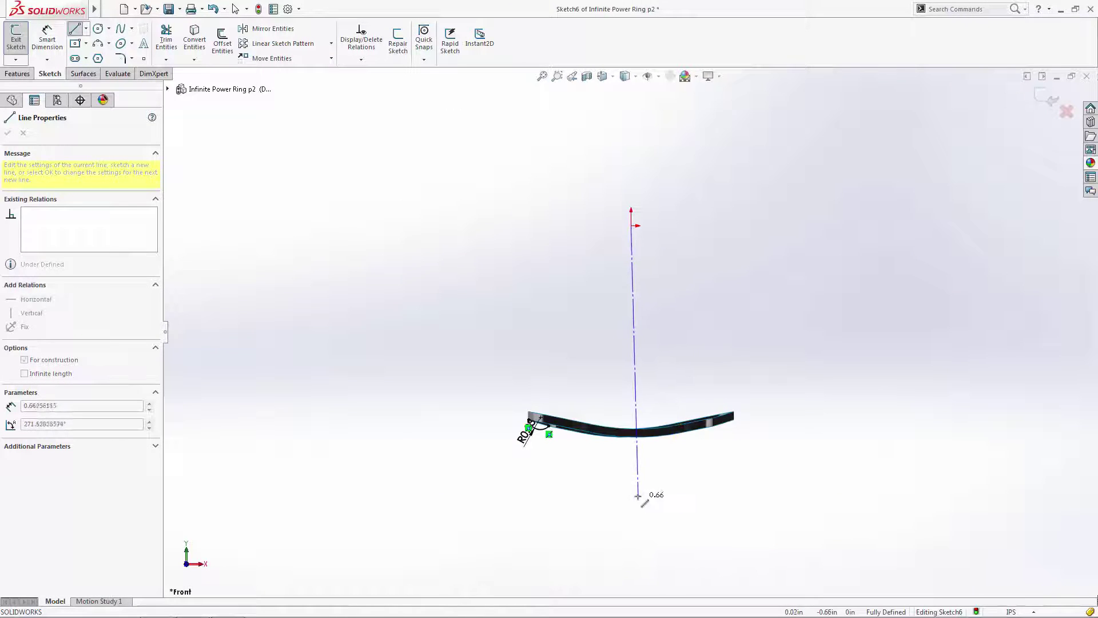
pyautogui.click(631, 485)
pyautogui.press('Escape')
# Step: Mirror the end arc about the vertical centerline to the opposite end of the surface and finish the sketch
pyautogui.click(267, 29)
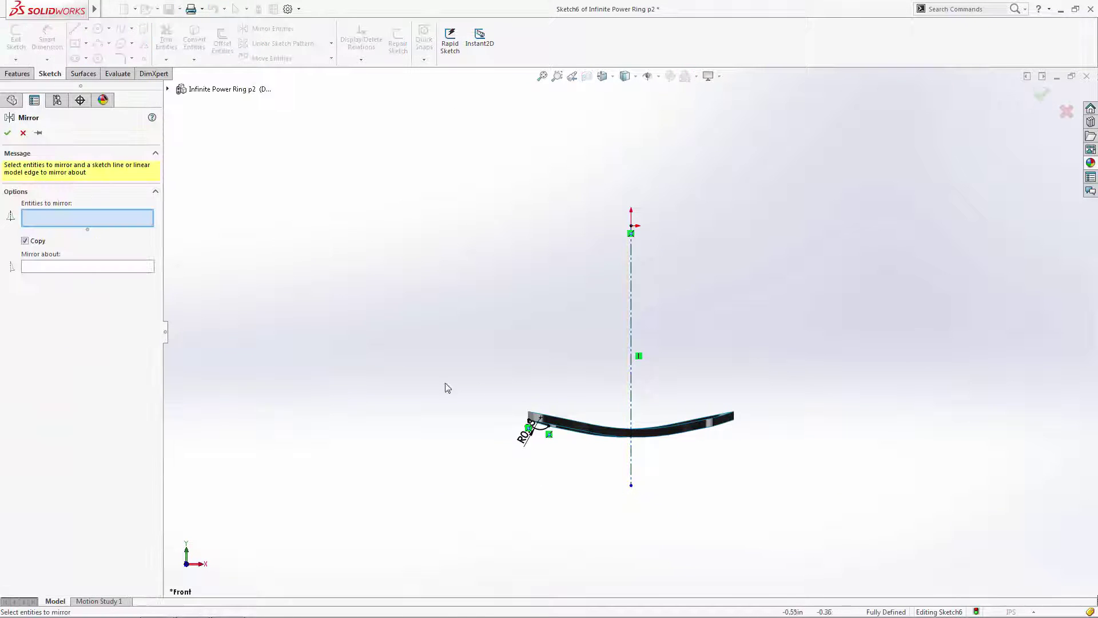
pyautogui.moveTo(486, 376); pyautogui.dragTo(564, 455)
pyautogui.click(87, 266)
pyautogui.click(631, 270)
pyautogui.click(1042, 95)
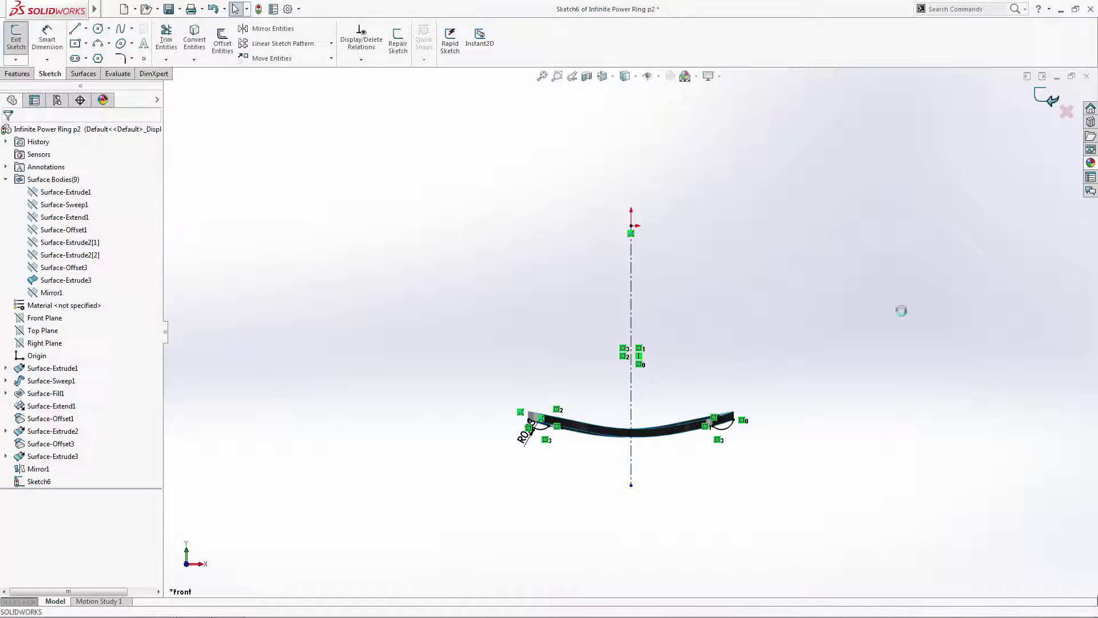
# Step: Start a sketch on the Right Plane and draw a three-point arc near the middle of the S-shaped surface
pyautogui.moveTo(650, 474)
pyautogui.mouseDown(button='middle')
pyautogui.moveTo(661, 103)
pyautogui.moveTo(618, 275)
pyautogui.moveTo(662, 286)
pyautogui.moveTo(646, 219)
pyautogui.mouseUp(button='middle')
pyautogui.click(619, 274)
pyautogui.scroll(-5, 618, 274)
pyautogui.click(42, 344)
pyautogui.click(50, 330)
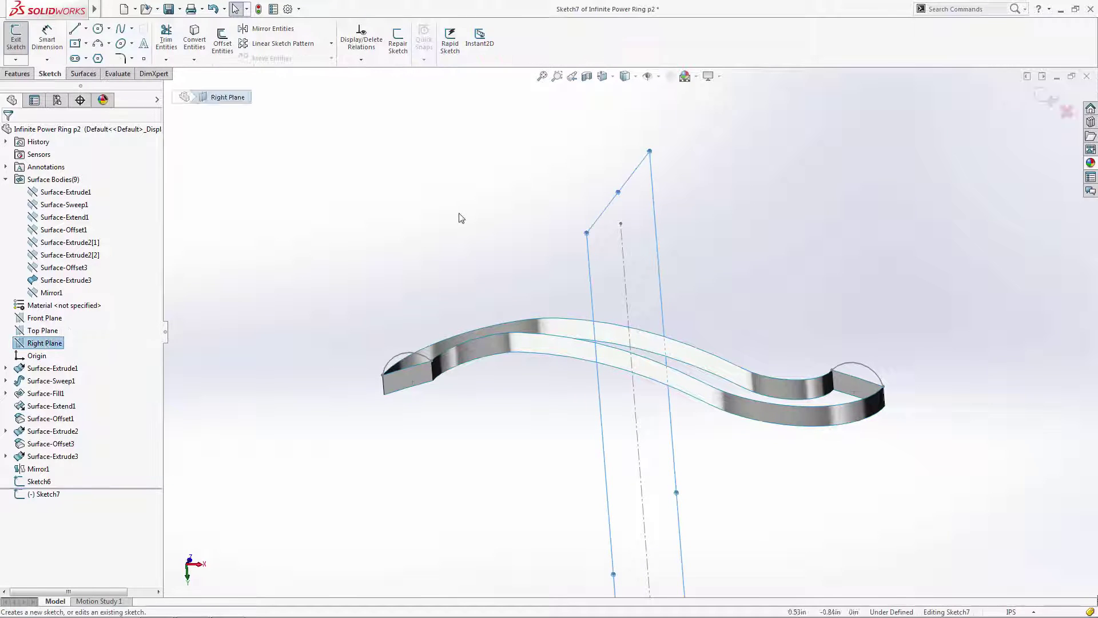
pyautogui.click(97, 42)
pyautogui.click(594, 310)
pyautogui.click(645, 274)
pyautogui.click(619, 262)
pyautogui.press('Escape')
pyautogui.scroll(-3, 655, 274)
pyautogui.click(637, 275)
pyautogui.keyDown('ctrl'); pyautogui.click(596, 364); pyautogui.keyUp('ctrl')
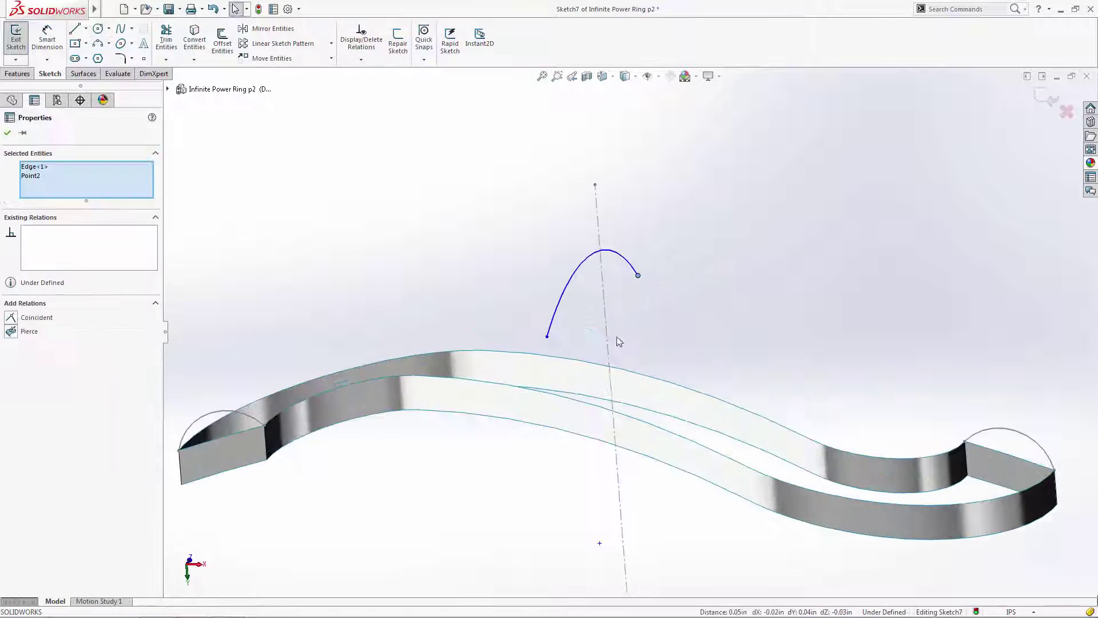
pyautogui.click(495, 486)
# Step: Add Pierce relations between the middle arc's two endpoints and the long edges of the S-shaped surface's opposite walls
pyautogui.moveTo(513, 481); pyautogui.dragTo(508, 457, button='middle')
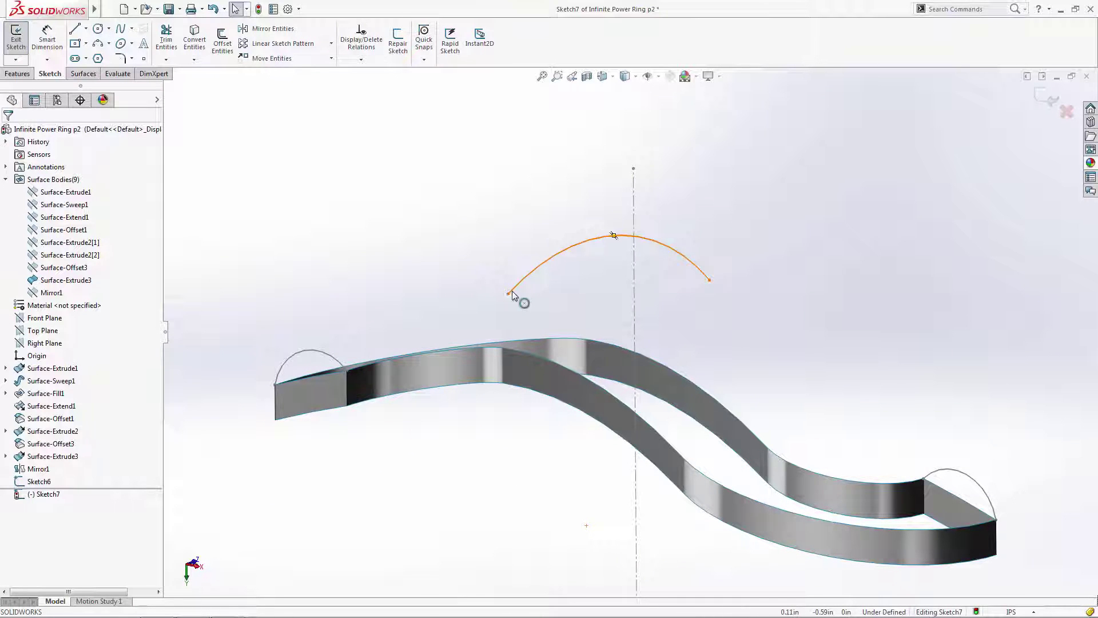
pyautogui.moveTo(509, 296); pyautogui.dragTo(574, 316)
pyautogui.keyDown('ctrl'); pyautogui.click(599, 384); pyautogui.keyUp('ctrl')
pyautogui.click(11, 332)
pyautogui.press('Escape')
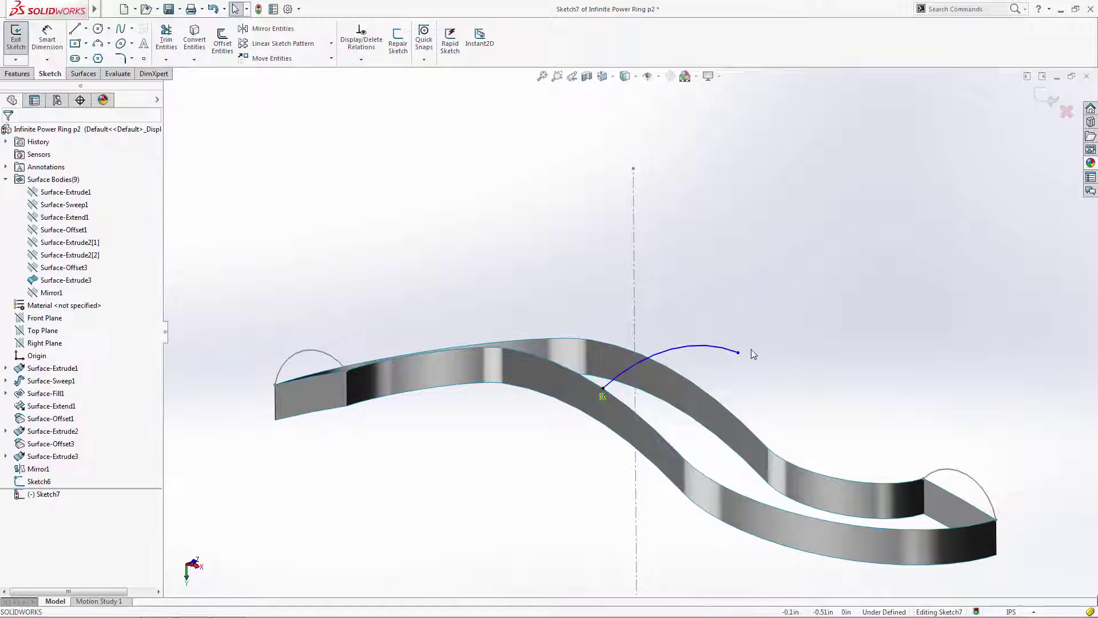
pyautogui.click(738, 352)
pyautogui.keyDown('ctrl'); pyautogui.click(691, 379); pyautogui.keyUp('ctrl')
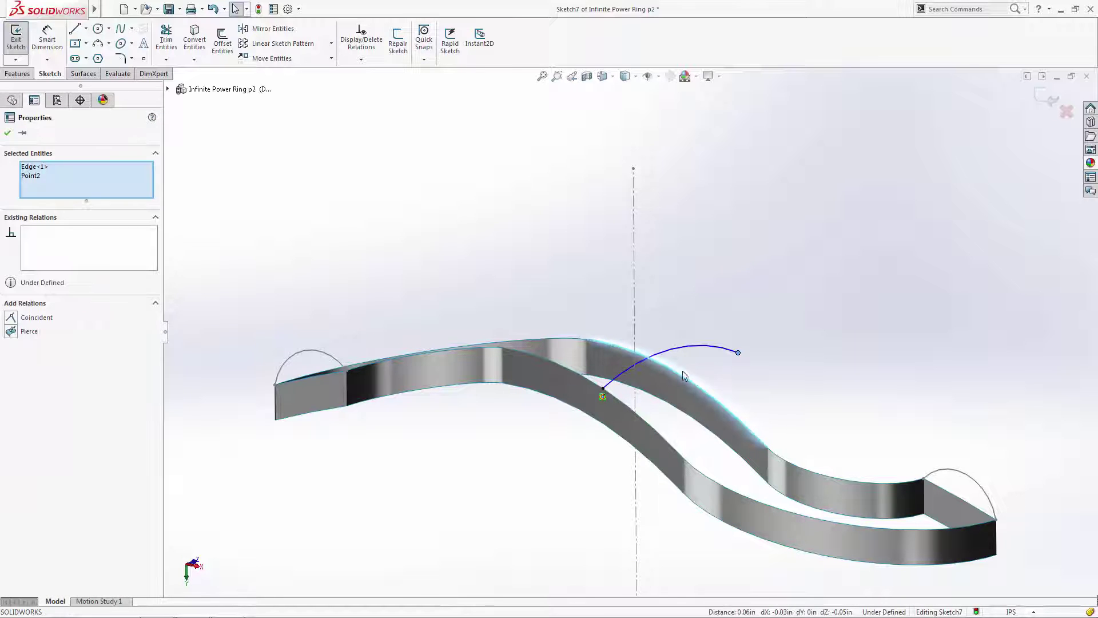
pyautogui.click(10, 334)
pyautogui.press('Escape')
# Step: Dimension the middle arc with a radius of 0.03 in and exit the sketch
pyautogui.click(47, 39)
pyautogui.click(628, 376)
pyautogui.click(621, 301)
pyautogui.write('0.03')
pyautogui.press('Return')
pyautogui.press('Escape')
pyautogui.click(1047, 97)
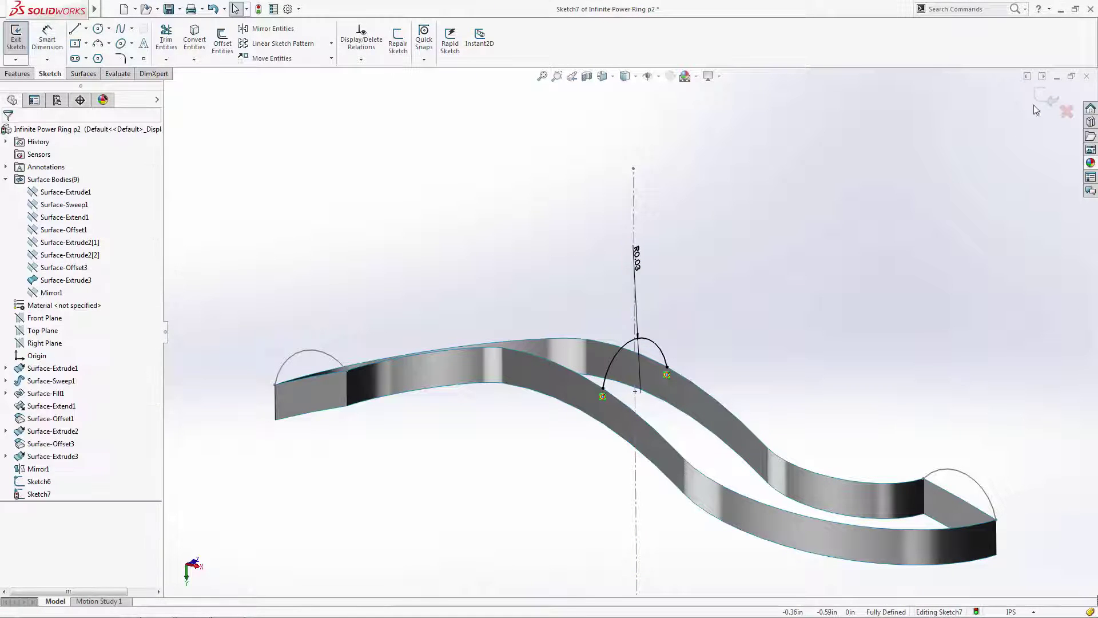
# Step: Start a lofted surface and add the first end arc as an open-loop profile with the SelectionManager
pyautogui.click(812, 267)
pyautogui.scroll(3, 780, 320)
pyautogui.moveTo(743, 358)
pyautogui.mouseDown(button='middle')
pyautogui.moveTo(731, 294)
pyautogui.moveTo(730, 359)
pyautogui.mouseUp(button='middle')
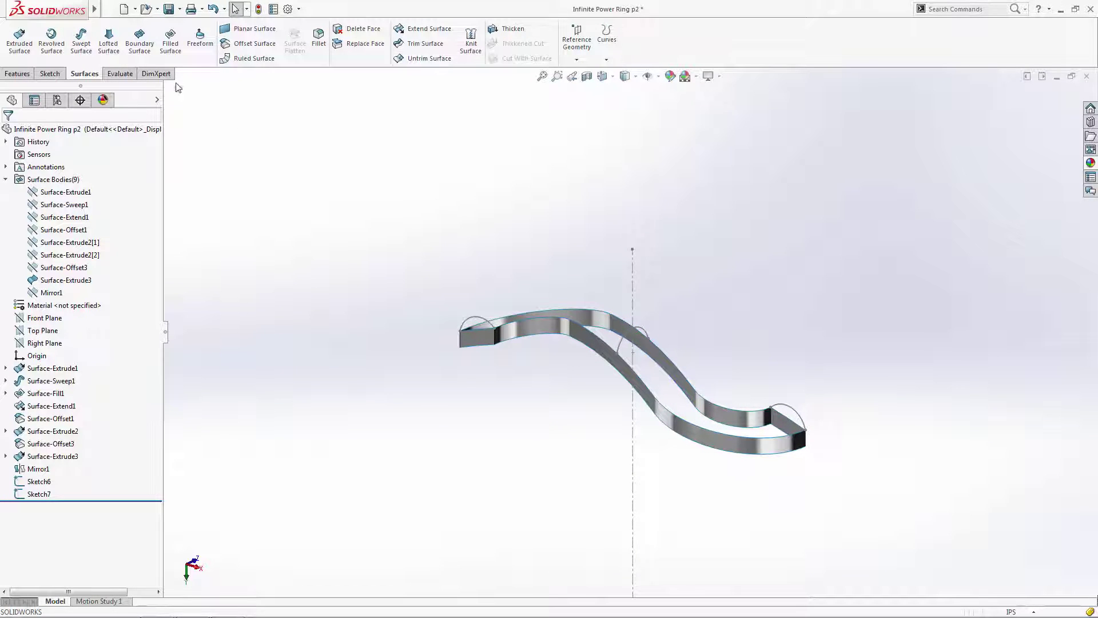
pyautogui.click(117, 46)
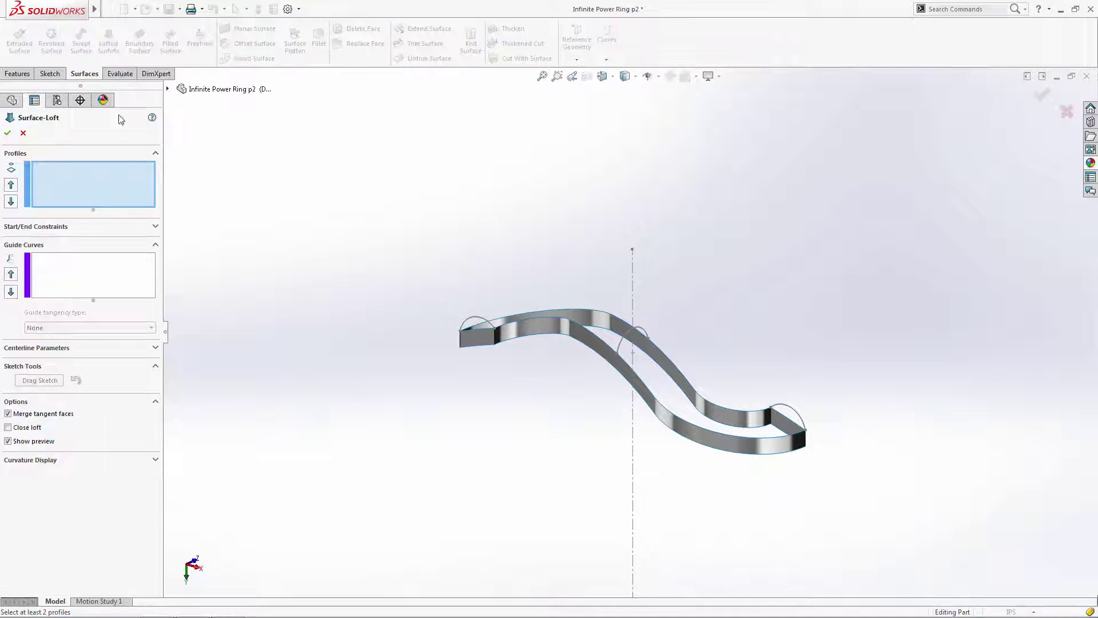
pyautogui.click(126, 189)
pyautogui.rightClick(57, 178)
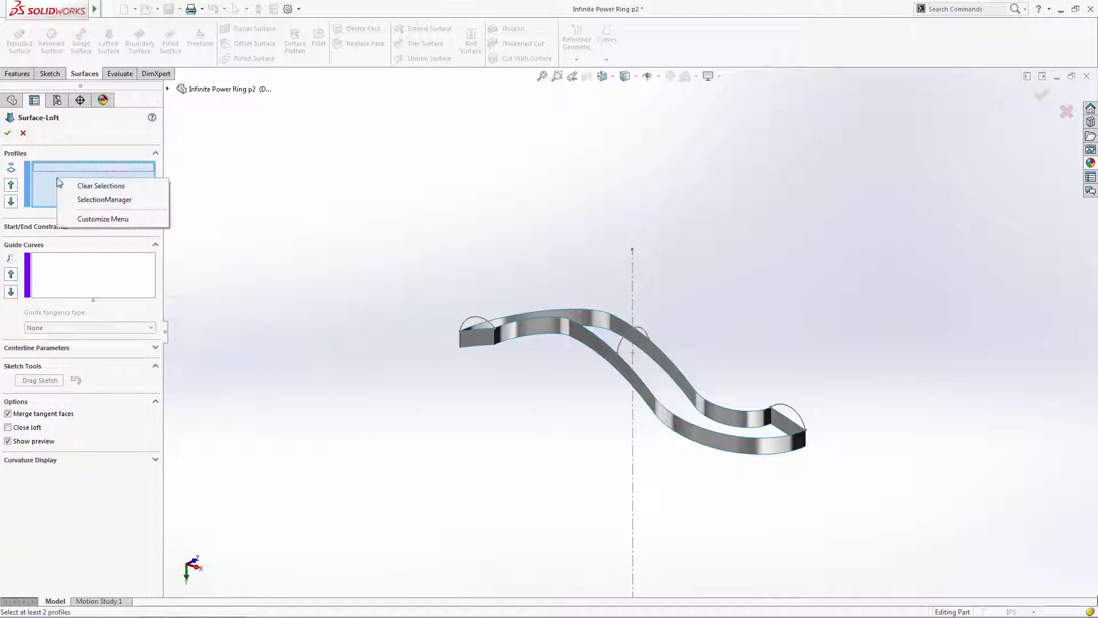
pyautogui.click(105, 200)
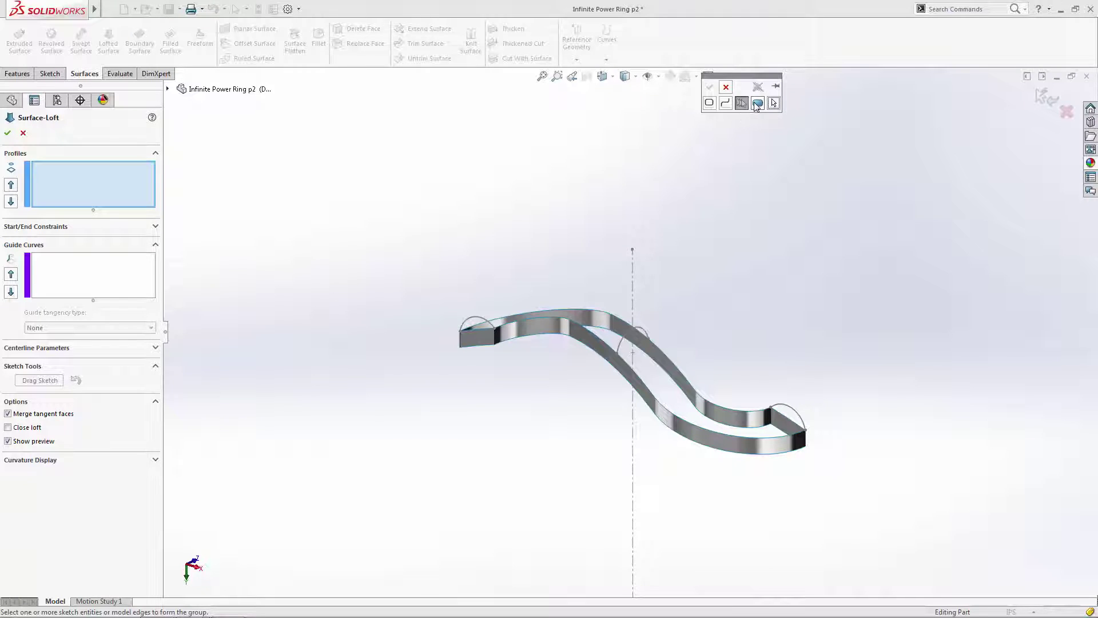
pyautogui.click(725, 104)
pyautogui.click(462, 324)
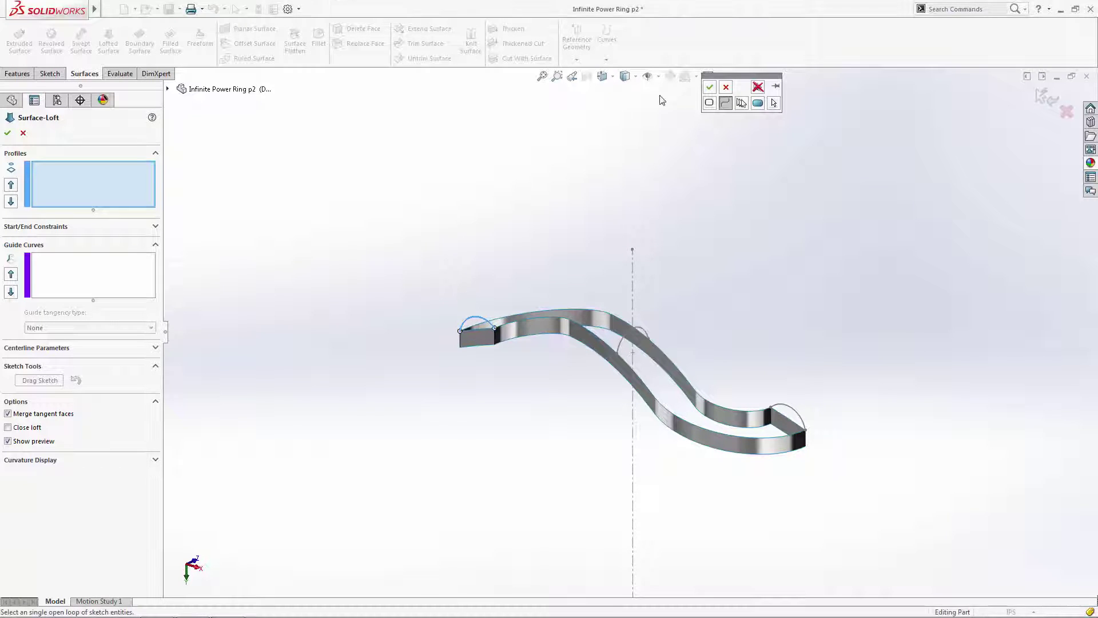
pyautogui.click(709, 87)
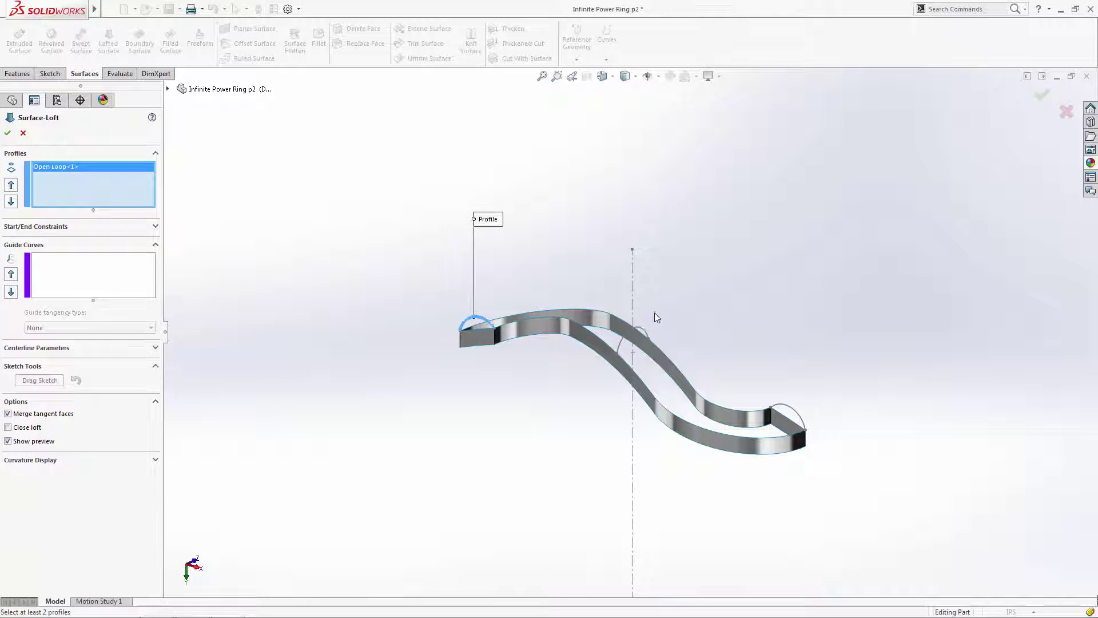
# Step: Add the middle arc and the opposite end arc, as an open loop, to the loft profiles
pyautogui.click(656, 334)
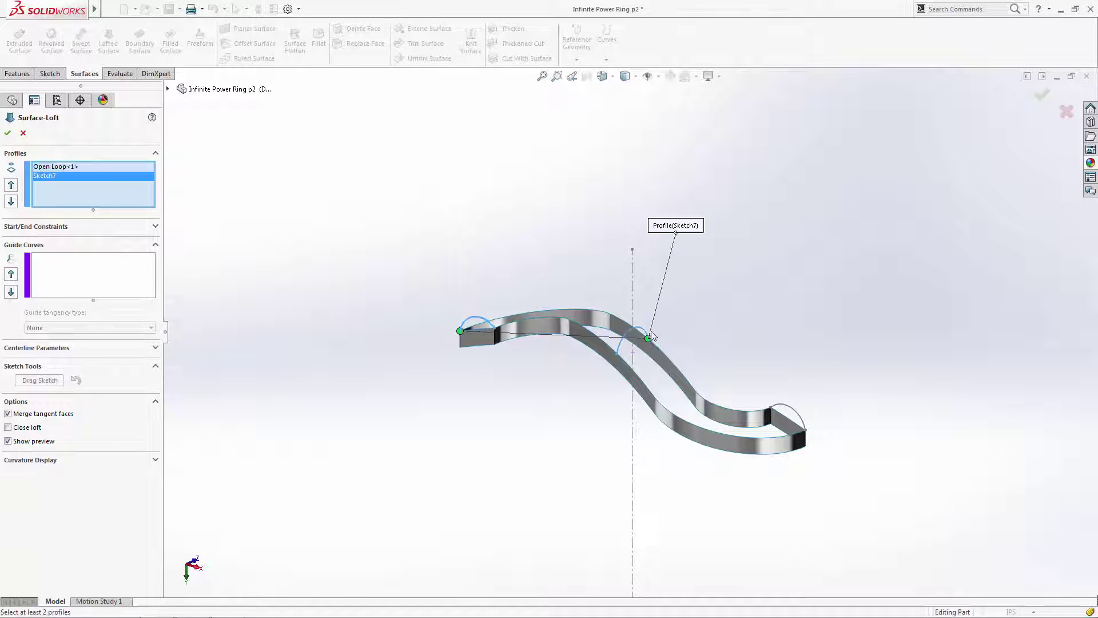
pyautogui.rightClick(59, 168)
pyautogui.click(109, 214)
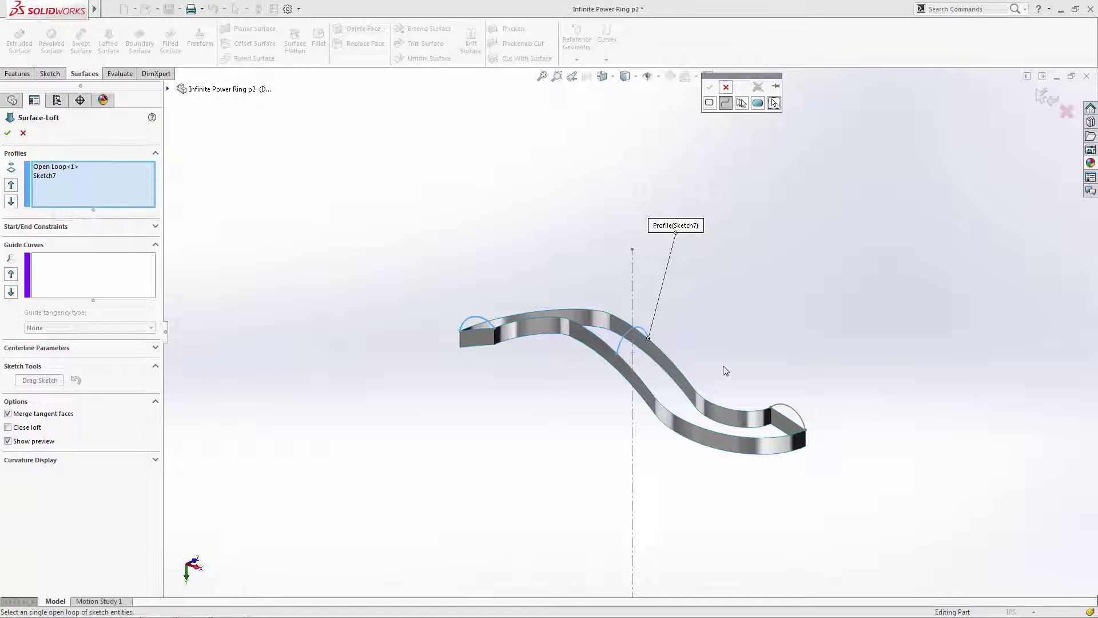
pyautogui.click(783, 407)
pyautogui.click(709, 87)
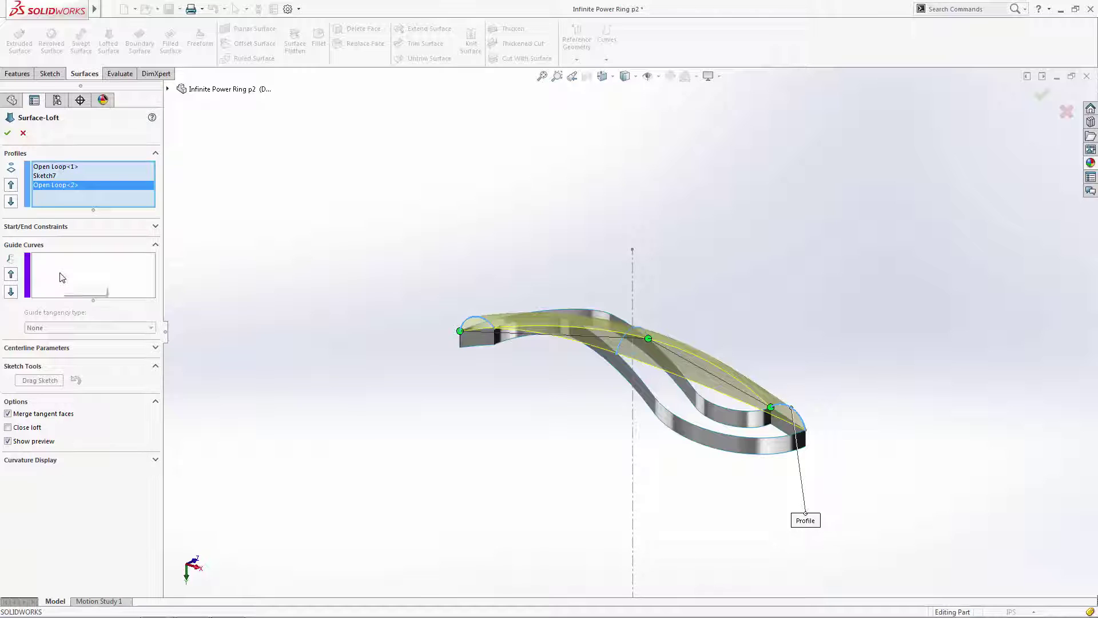
# Step: Add one upper long edge chain of the S-shaped wall as the loft's first guide curve, using an open group in the SelectionManager
pyautogui.rightClick(62, 279)
pyautogui.click(94, 294)
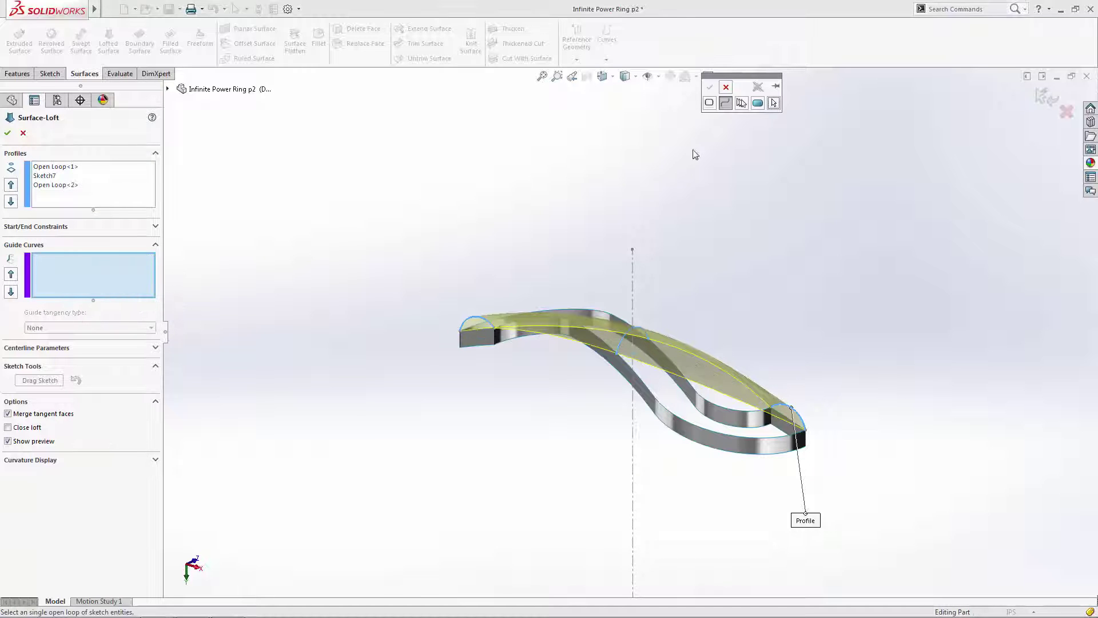
pyautogui.click(741, 102)
pyautogui.scroll(-2, 574, 319)
pyautogui.scroll(-3, 575, 314)
pyautogui.click(531, 297)
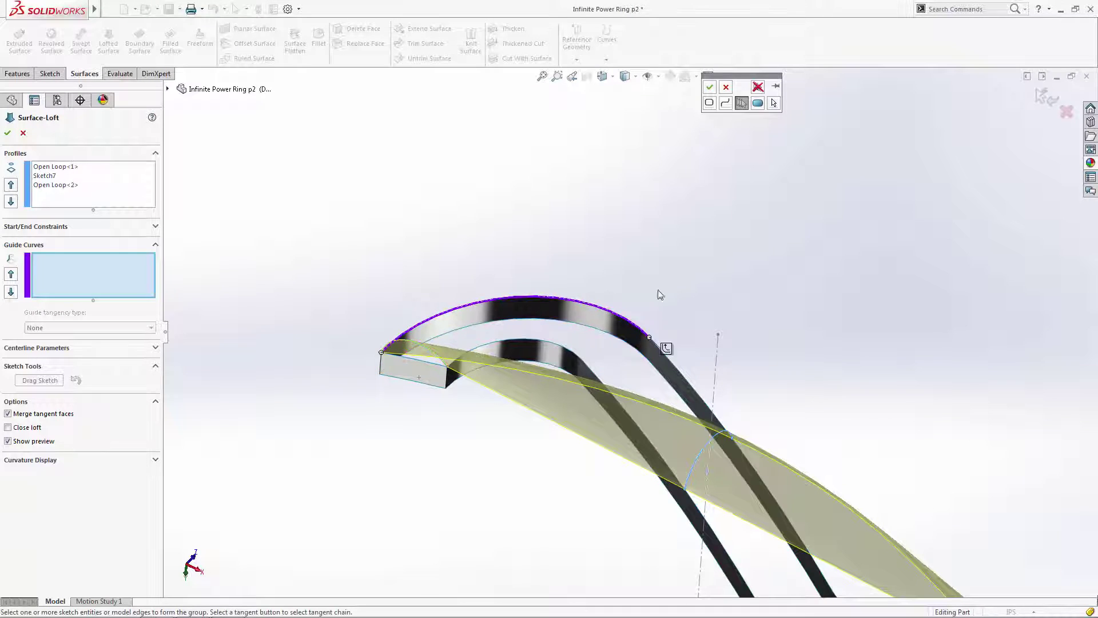
pyautogui.click(679, 368)
pyautogui.scroll(4, 746, 401)
pyautogui.scroll(-3, 755, 472)
pyautogui.click(695, 410)
pyautogui.click(710, 87)
# Step: Add the opposite upper long edge chain as the second open-group guide curve and complete the lofted surface
pyautogui.rightClick(82, 328)
pyautogui.click(115, 338)
pyautogui.click(426, 179)
pyautogui.click(446, 202)
pyautogui.click(611, 431)
pyautogui.click(709, 87)
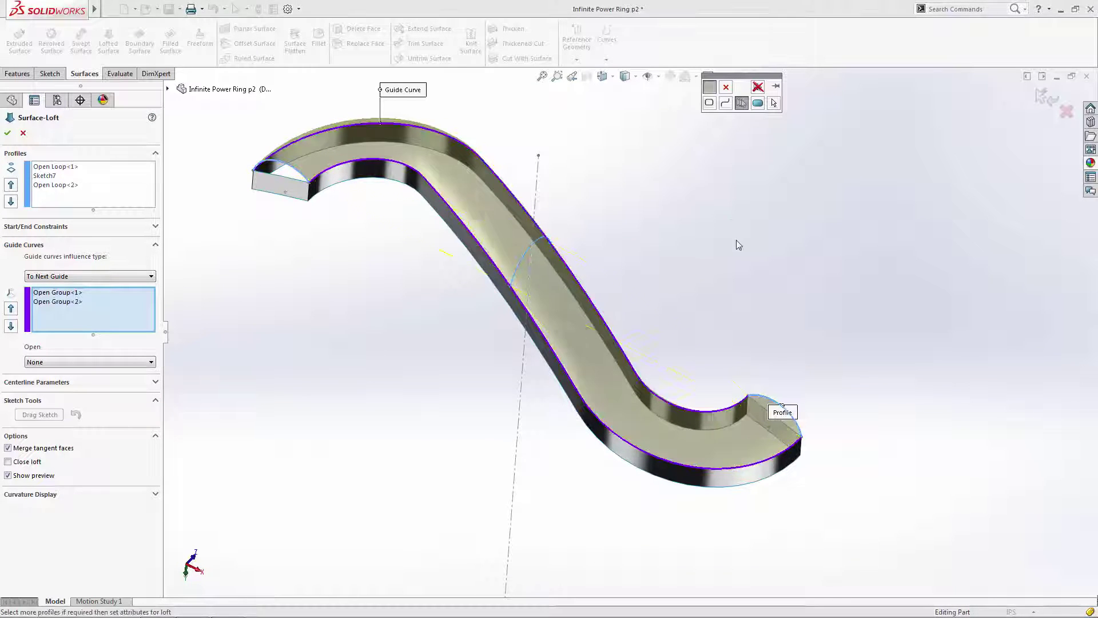
pyautogui.click(1043, 97)
pyautogui.click(812, 197)
pyautogui.moveTo(743, 304)
pyautogui.mouseDown(button='middle')
pyautogui.moveTo(747, 160)
pyautogui.moveTo(743, 300)
pyautogui.mouseUp(button='middle')
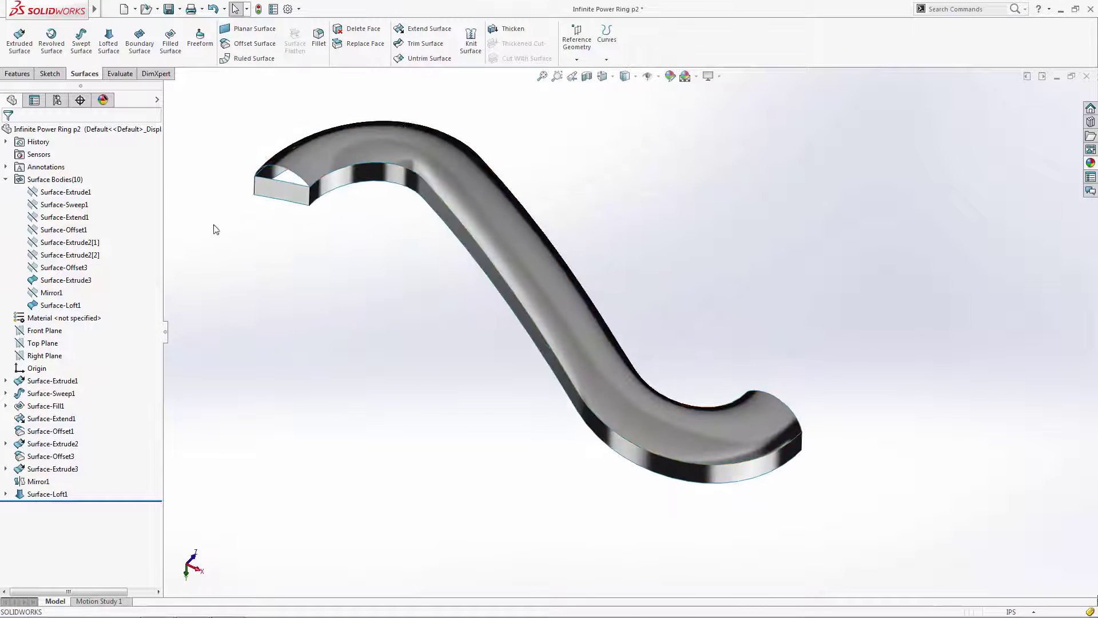
# Step: Show the Mirror1 surface body and hide the original S-shaped wall surface, Surface-Extrude3
pyautogui.click(53, 292)
pyautogui.click(60, 280)
pyautogui.click(366, 172)
pyautogui.click(612, 156)
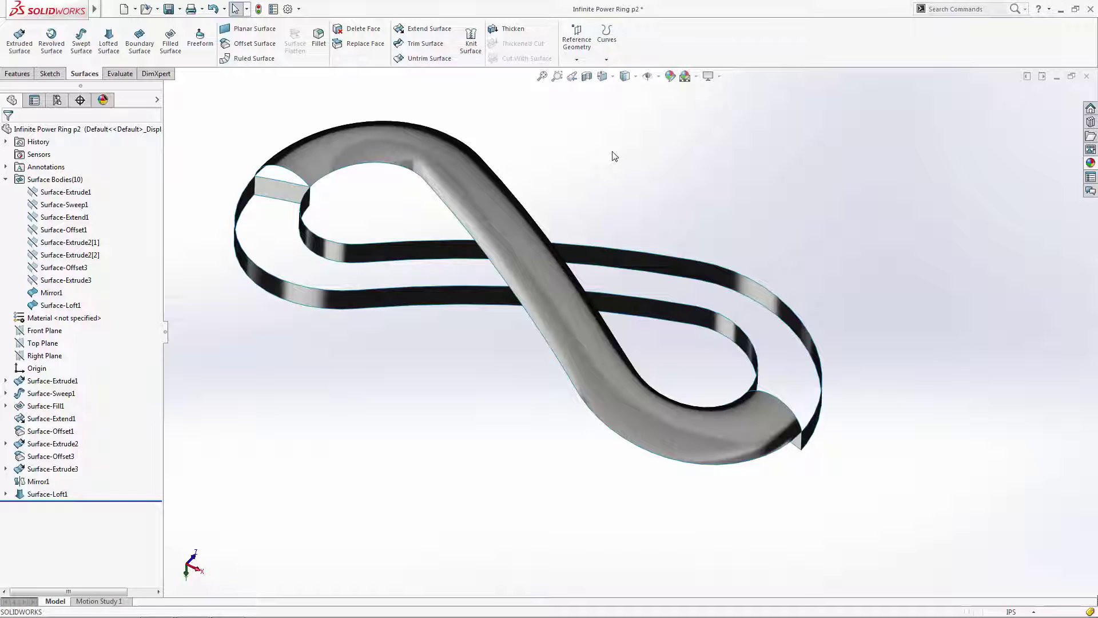
# Step: Start a sketch on the Right Plane and draw a three-point arc of about 0.04 in radius across the infinity symbol's crossing
pyautogui.click(43, 355)
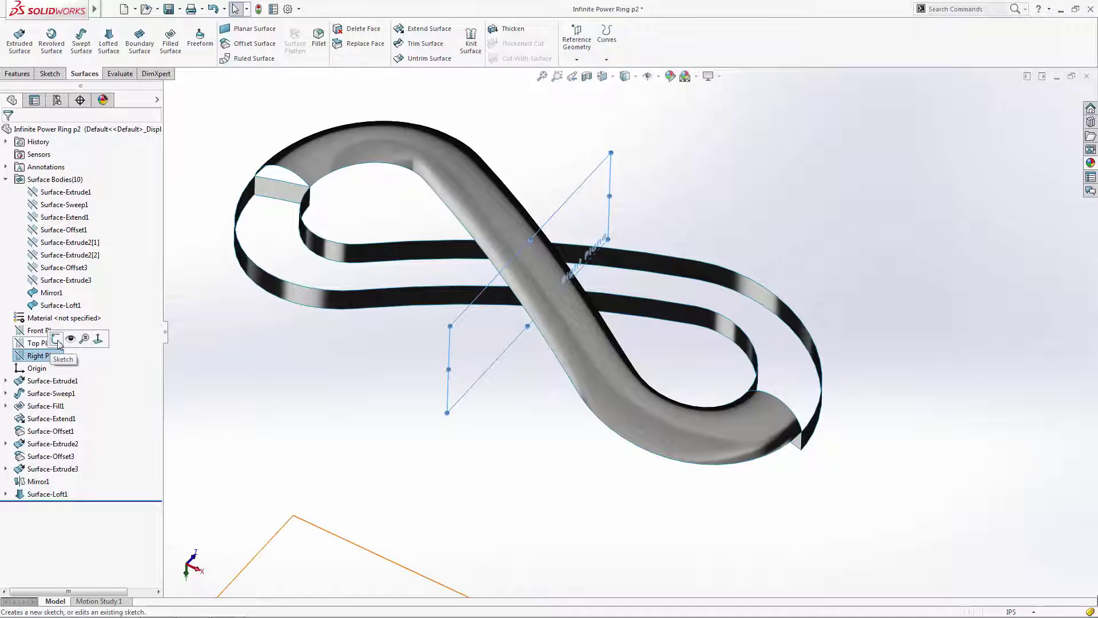
pyautogui.click(58, 340)
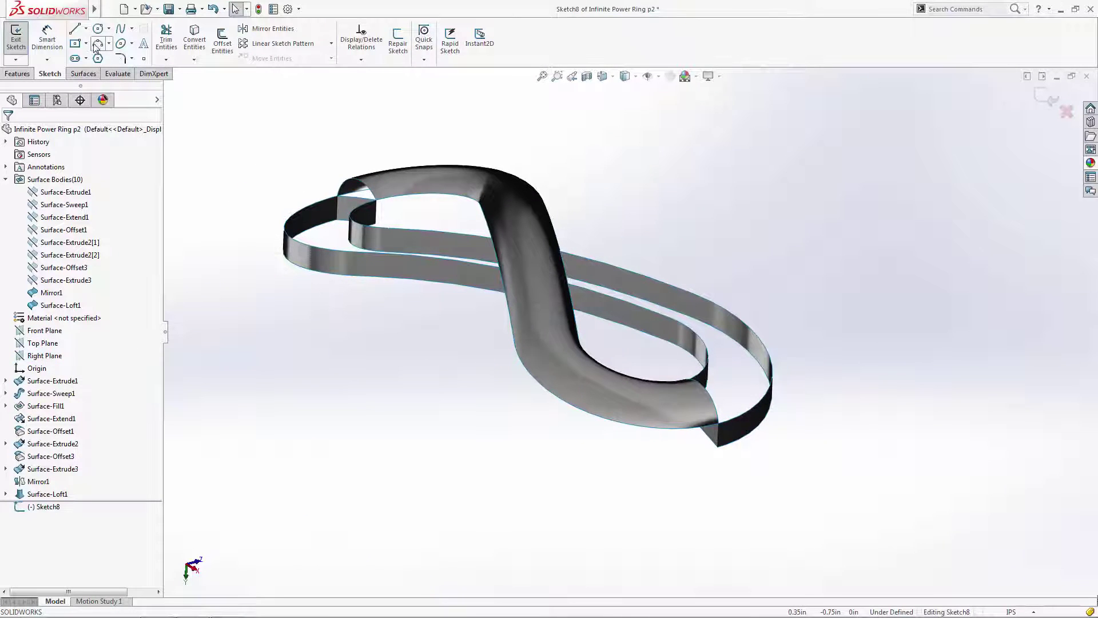
pyautogui.click(96, 45)
pyautogui.click(498, 298)
pyautogui.click(569, 240)
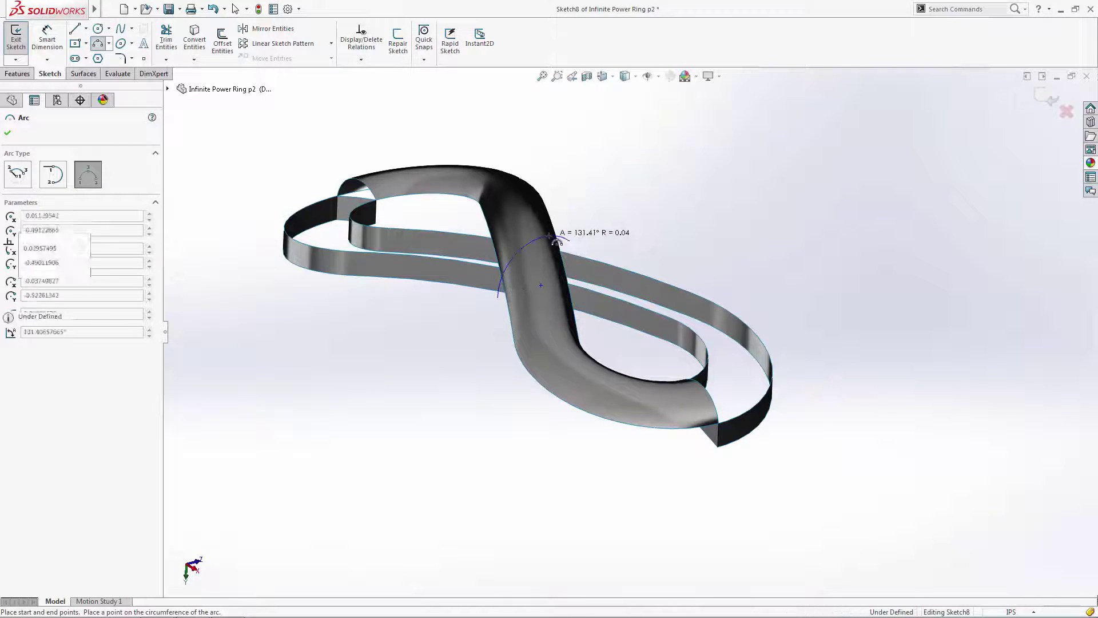
pyautogui.click(550, 236)
pyautogui.click(556, 241)
pyautogui.press('Escape')
# Step: Add Pierce relations between the arc's two endpoints and the upper long edges of the mirrored walls
pyautogui.scroll(-5, 557, 273)
pyautogui.moveTo(557, 273); pyautogui.dragTo(560, 246, button='middle')
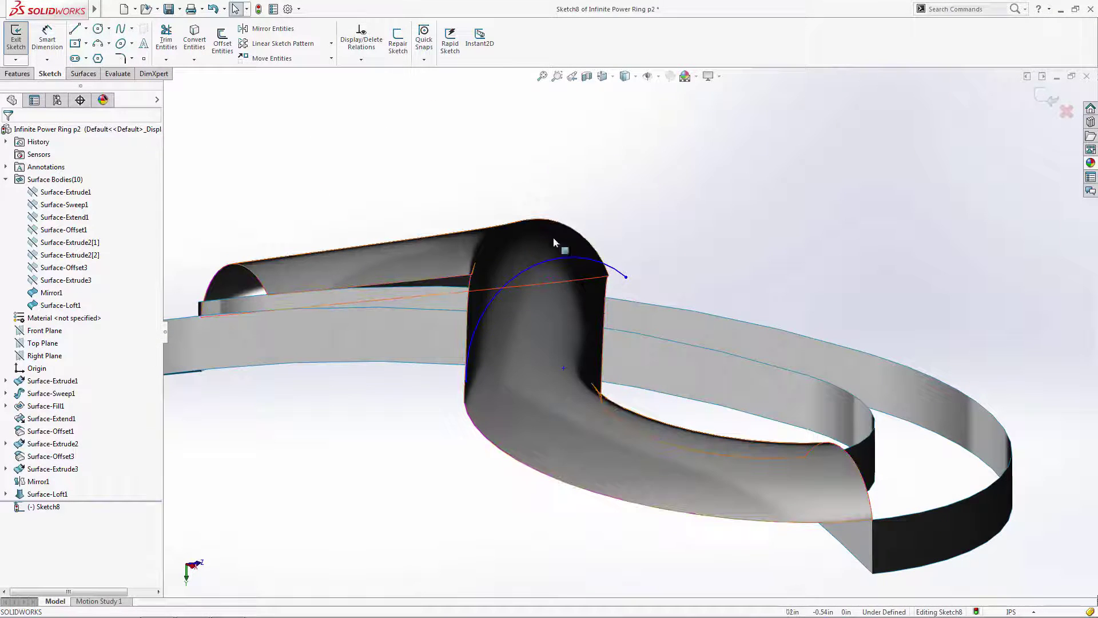
pyautogui.click(467, 381)
pyautogui.keyDown('ctrl'); pyautogui.click(458, 310); pyautogui.keyUp('ctrl')
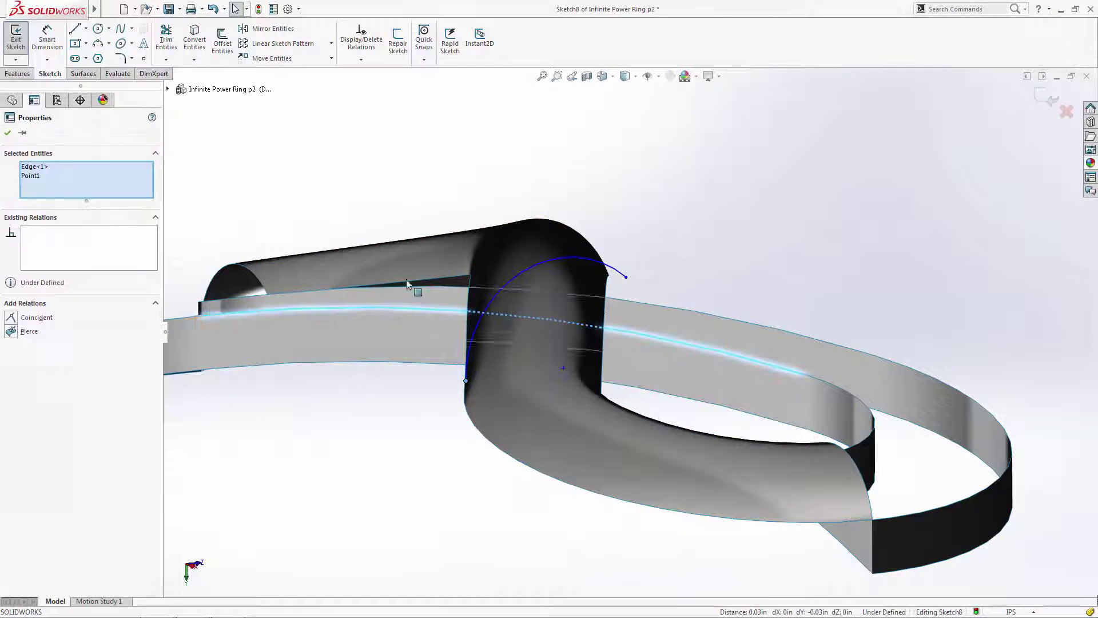
pyautogui.click(11, 331)
pyautogui.press('Escape')
pyautogui.click(467, 318)
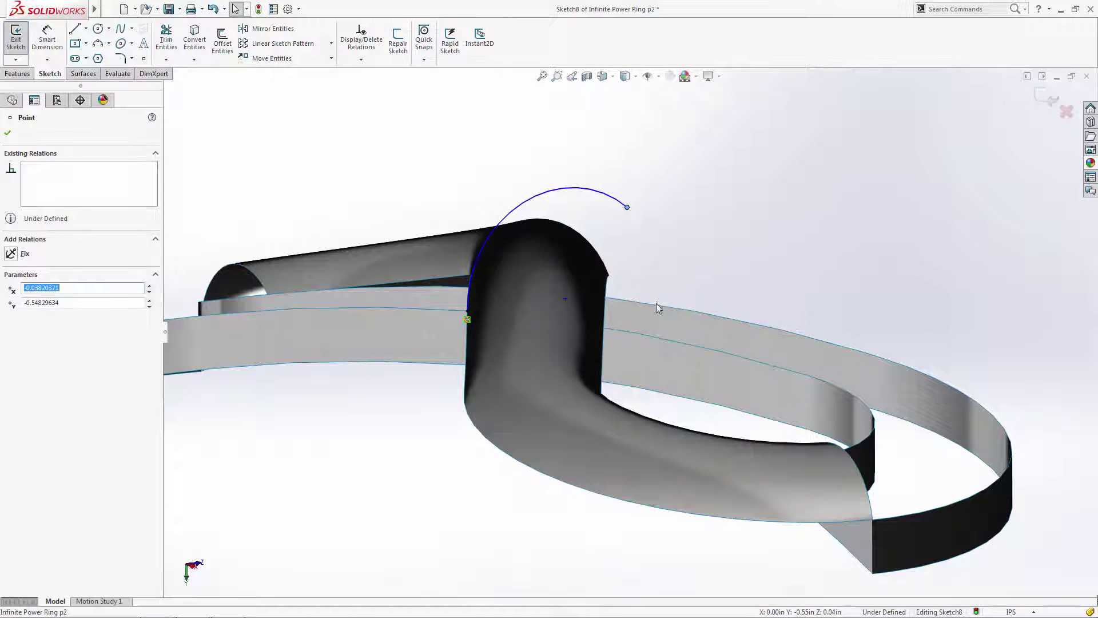
pyautogui.keyDown('ctrl'); pyautogui.click(657, 304); pyautogui.keyUp('ctrl')
pyautogui.click(11, 331)
pyautogui.click(392, 145)
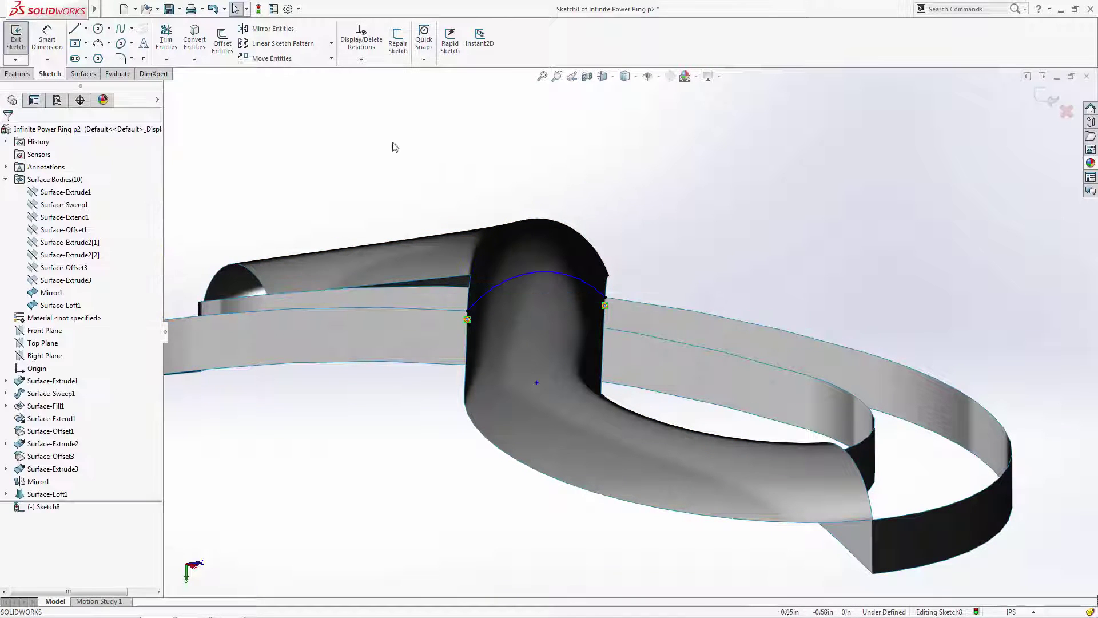
# Step: Dimension the arc with a radius of 0.035 in and exit the sketch
pyautogui.click(44, 39)
pyautogui.click(588, 286)
pyautogui.click(595, 143)
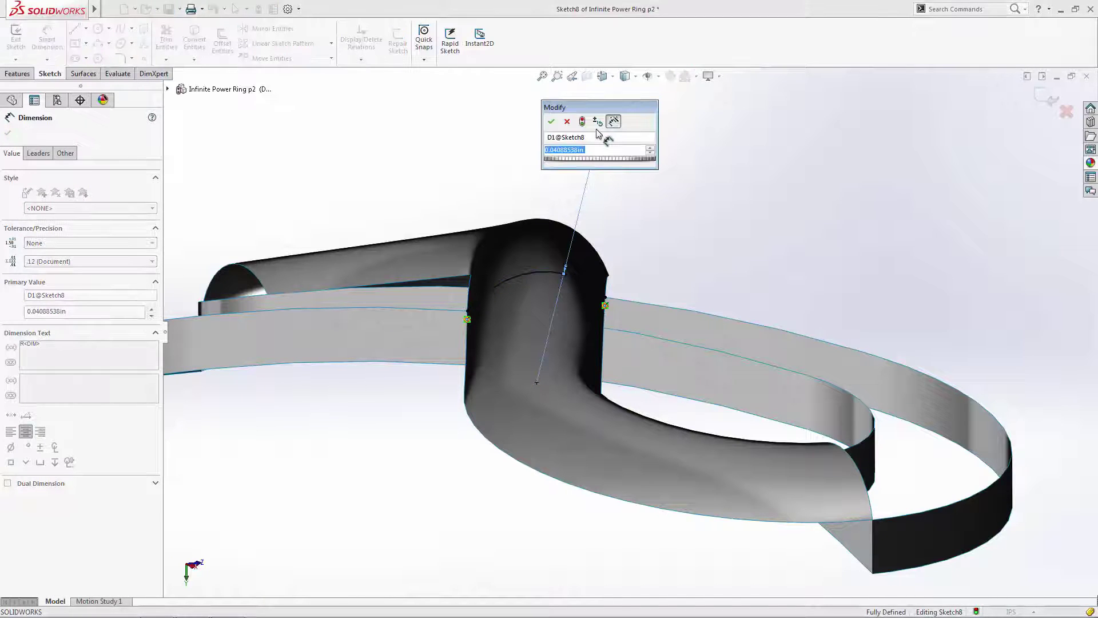
pyautogui.write('0.035')
pyautogui.press('Return')
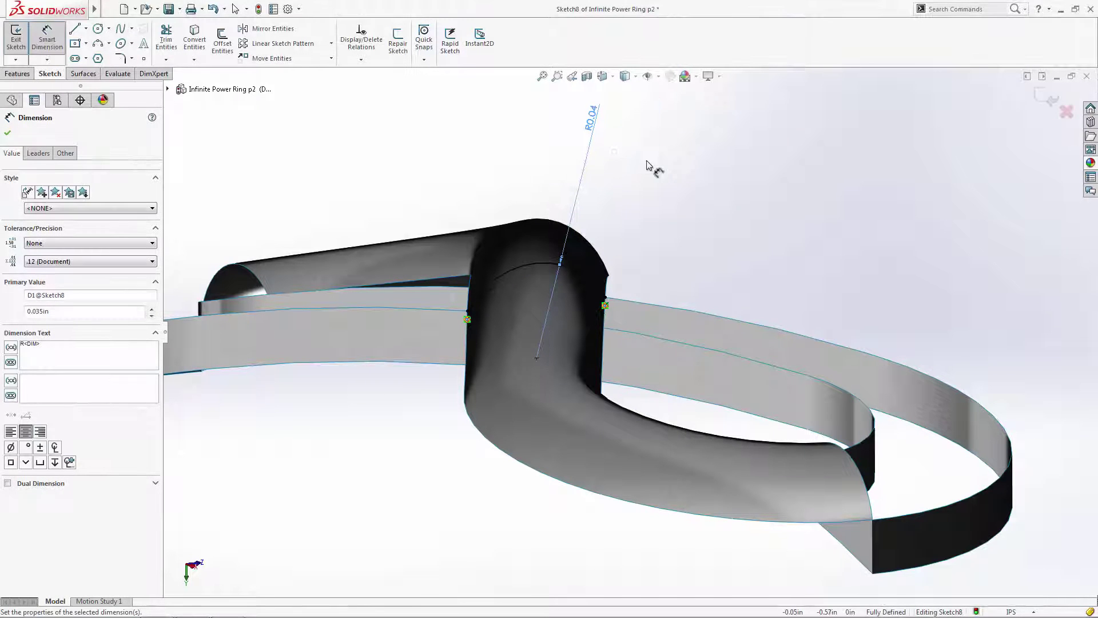
pyautogui.moveTo(647, 165); pyautogui.dragTo(726, 298, button='middle')
pyautogui.scroll(4, 726, 298)
pyautogui.click(1048, 98)
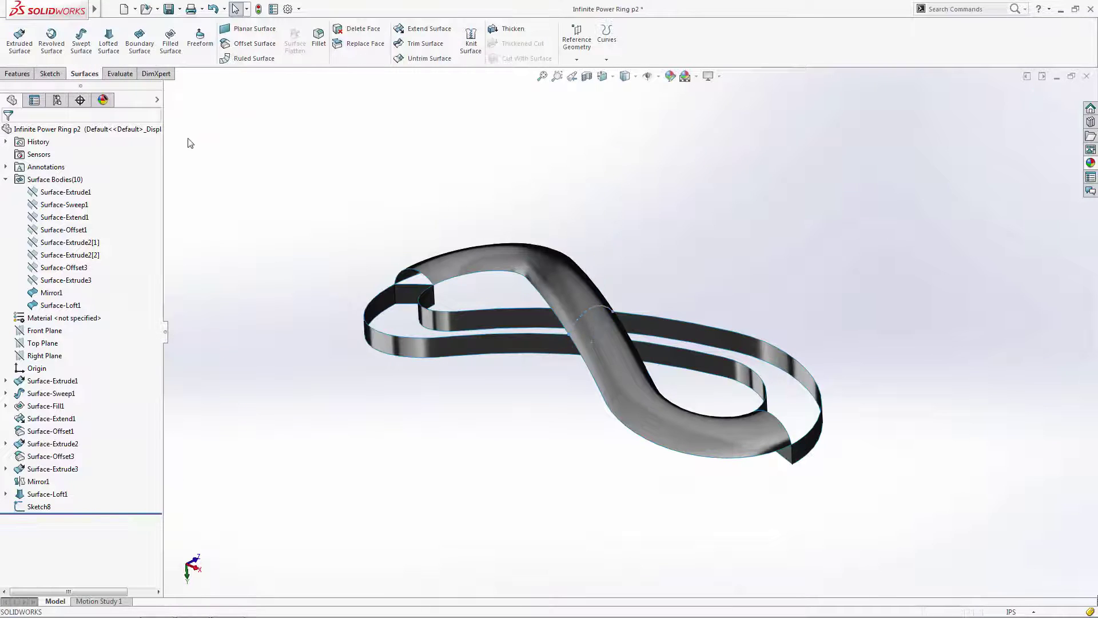
# Step: Start a boundary surface with the loft's first end edge, the new arc sketch and the loft's opposite end edge as Direction 1 curves
pyautogui.click(143, 46)
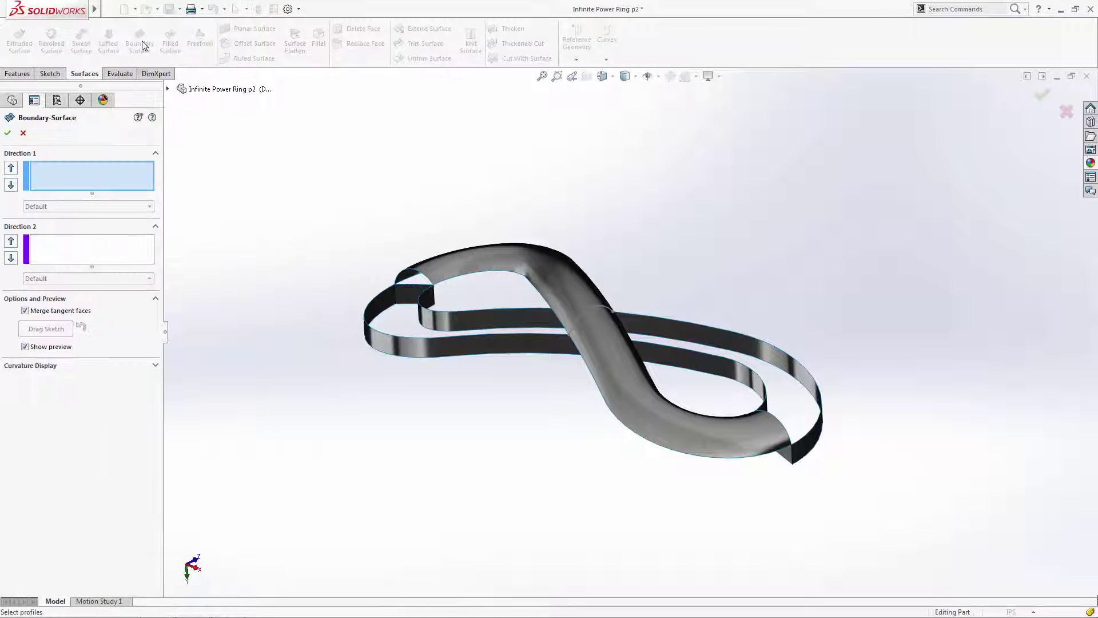
pyautogui.click(432, 286)
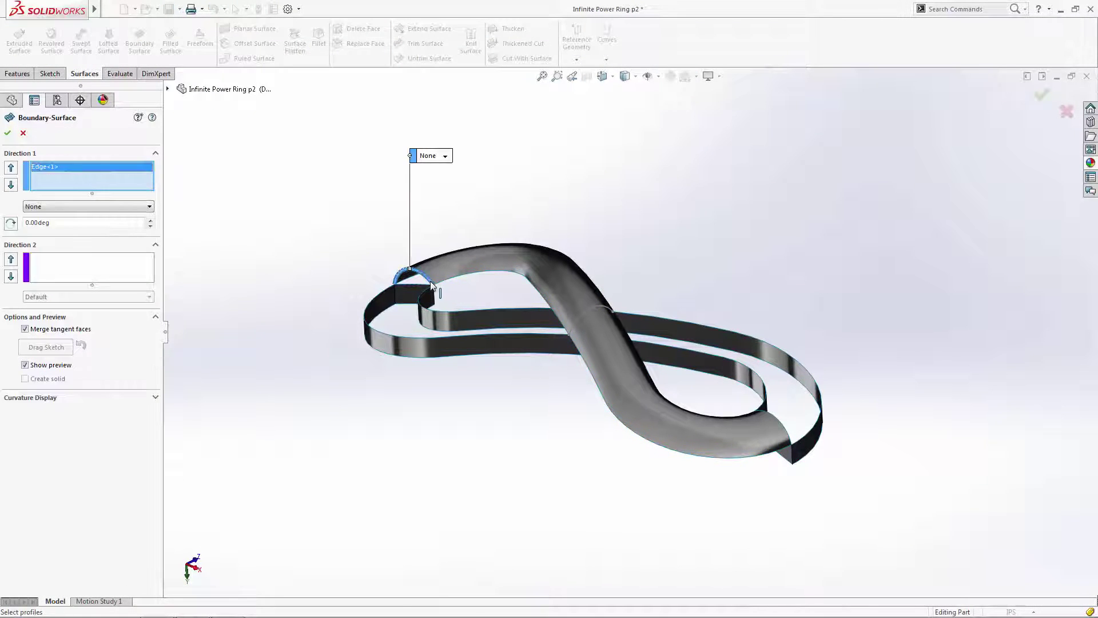
pyautogui.click(599, 307)
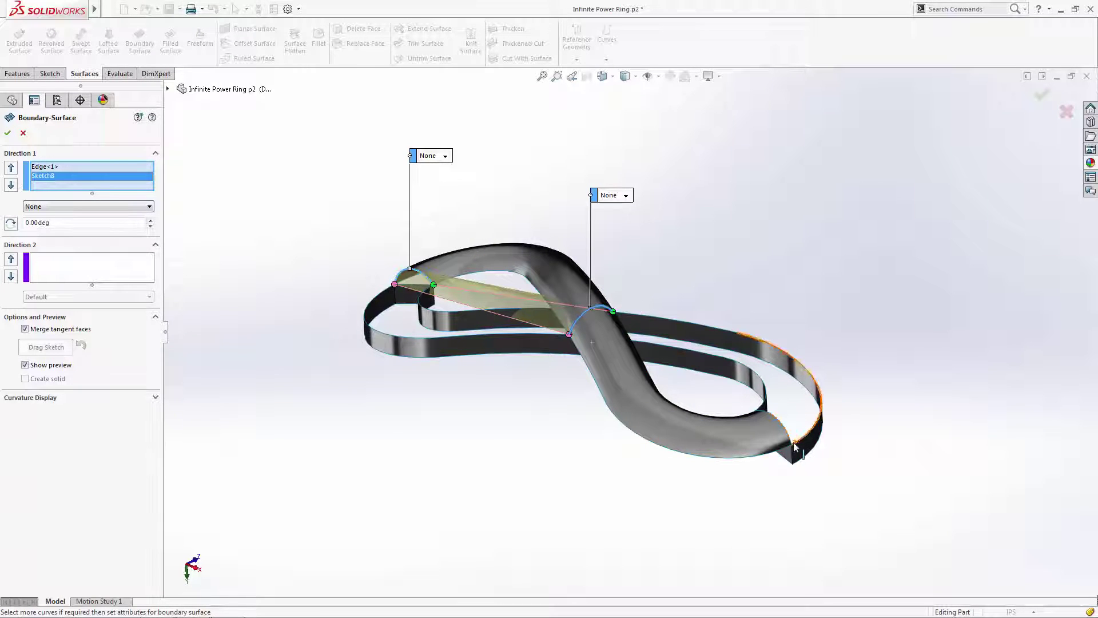
pyautogui.click(785, 427)
# Step: Add one upper long edge chain of the mirrored wall to Direction 2 as an open group with the SelectionManager
pyautogui.click(116, 273)
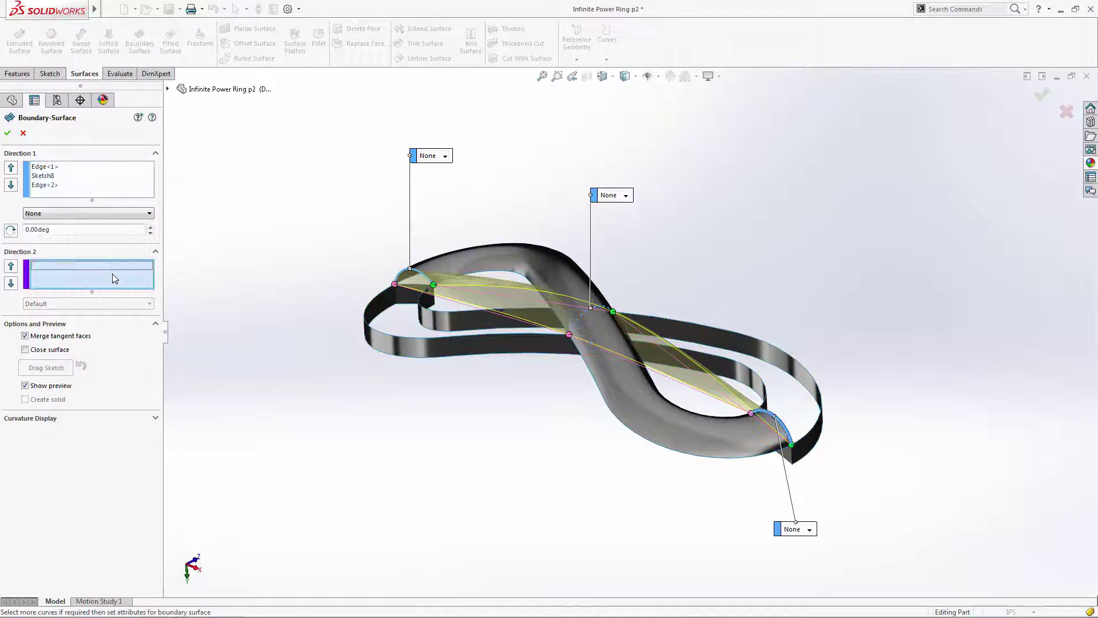
pyautogui.rightClick(108, 280)
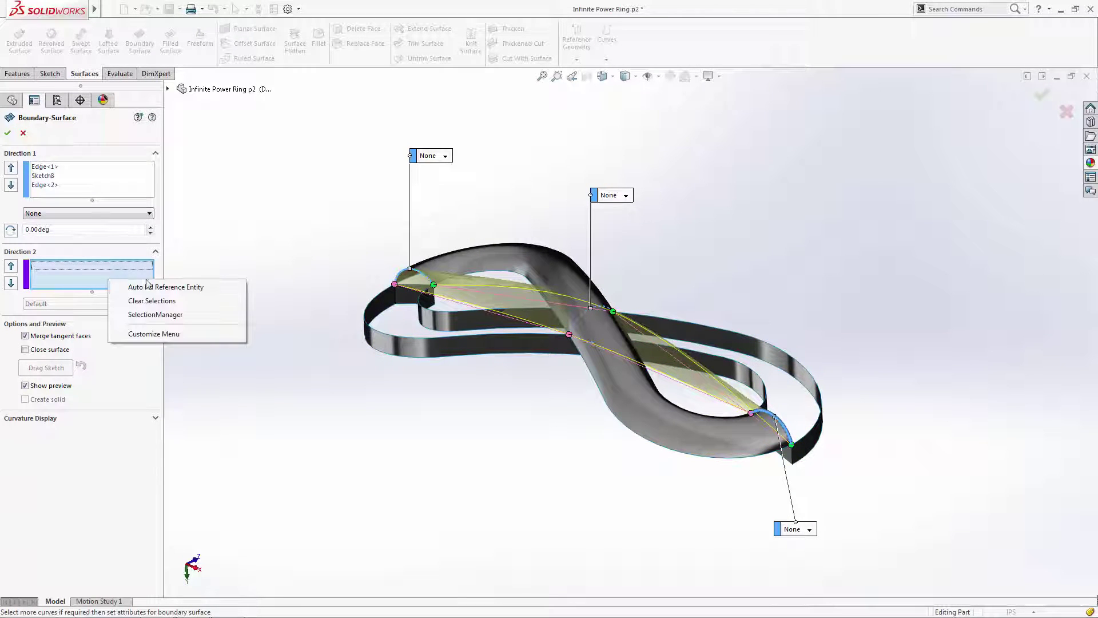
pyautogui.click(174, 312)
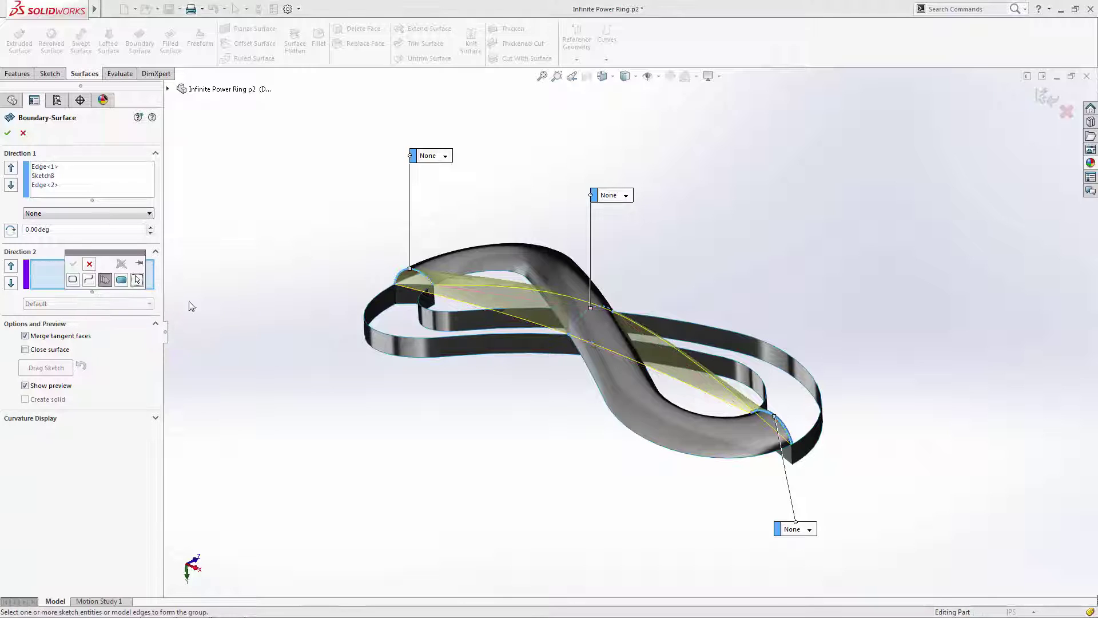
pyautogui.click(474, 313)
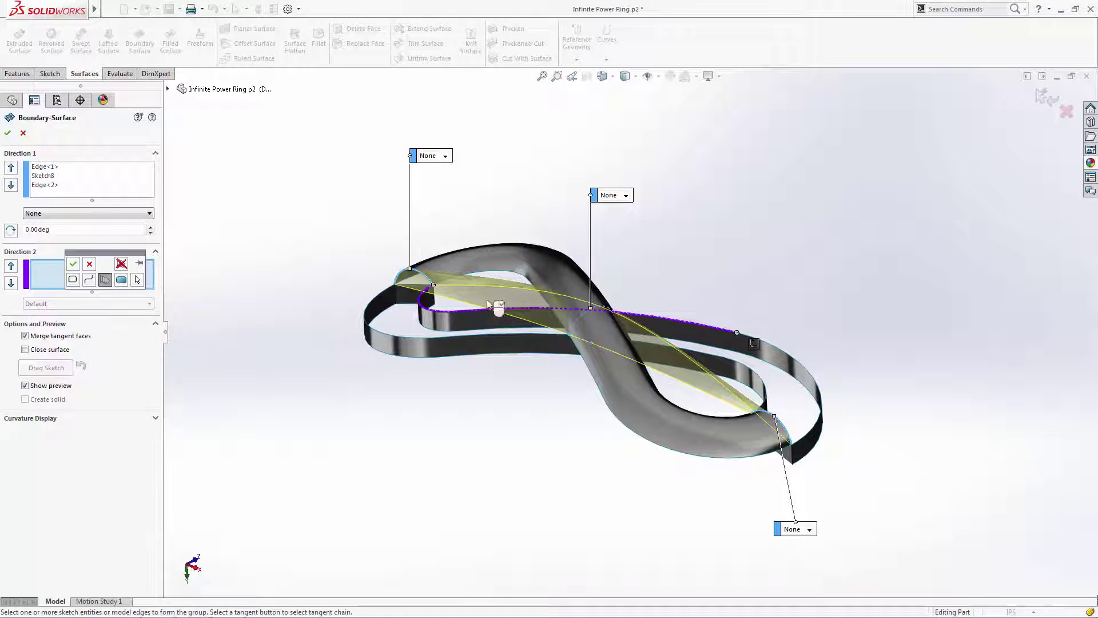
pyautogui.click(792, 352)
pyautogui.click(8, 132)
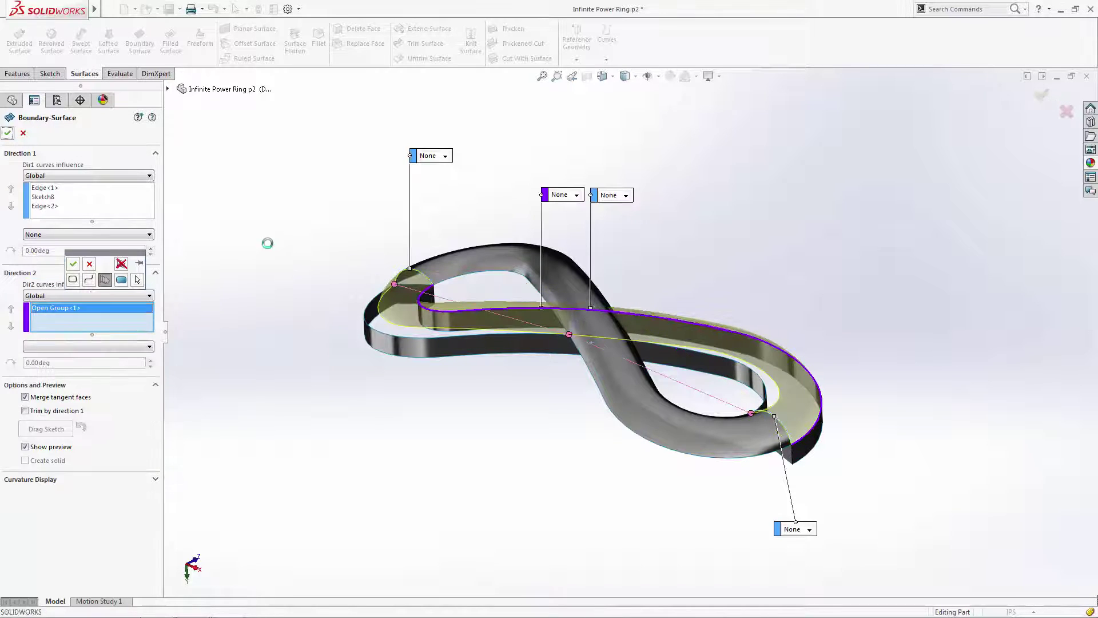
# Step: Add the mirrored wall's opposite upper long edge chain to Direction 2 as a second open group
pyautogui.rightClick(101, 314)
pyautogui.click(148, 353)
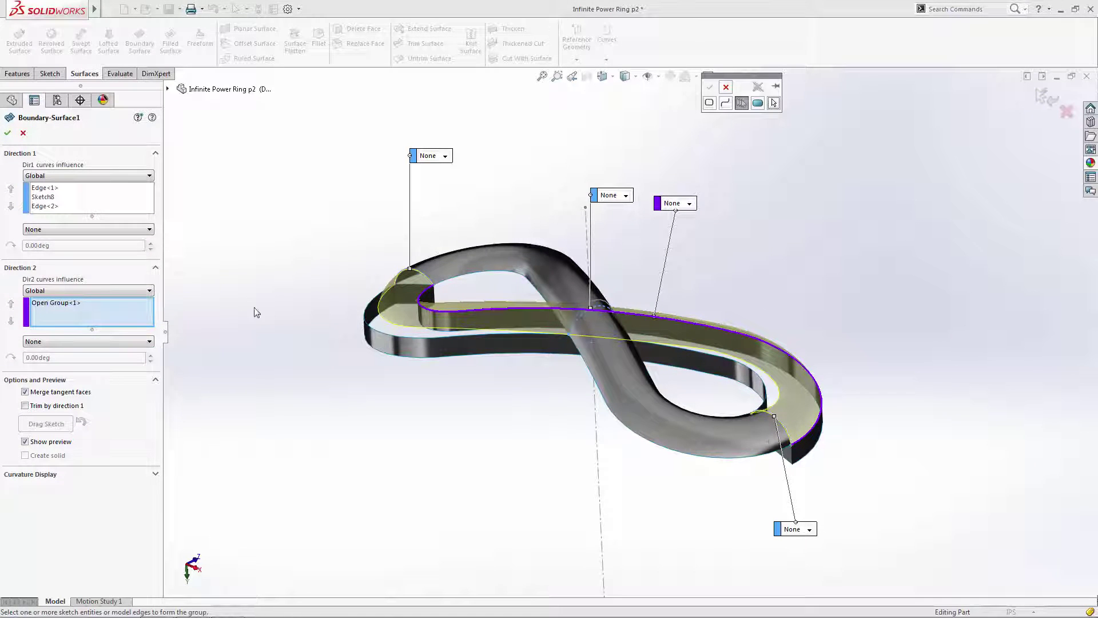
pyautogui.click(371, 300)
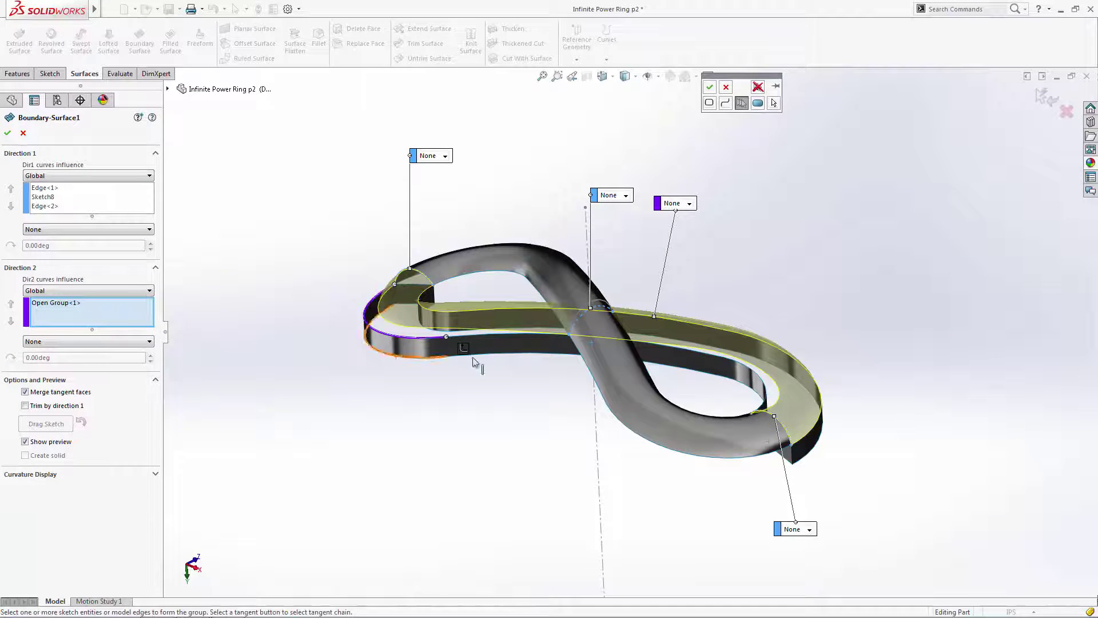
pyautogui.click(773, 377)
pyautogui.click(709, 86)
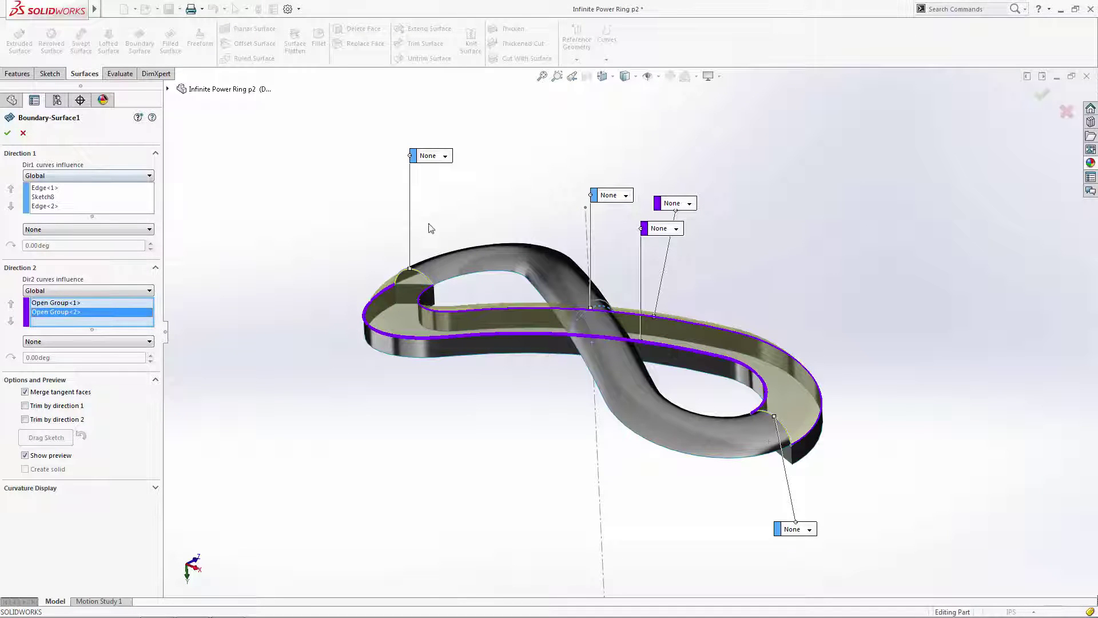
# Step: Set both end edges in Direction 1 to Curvature To Face and create the boundary surface
pyautogui.click(60, 197)
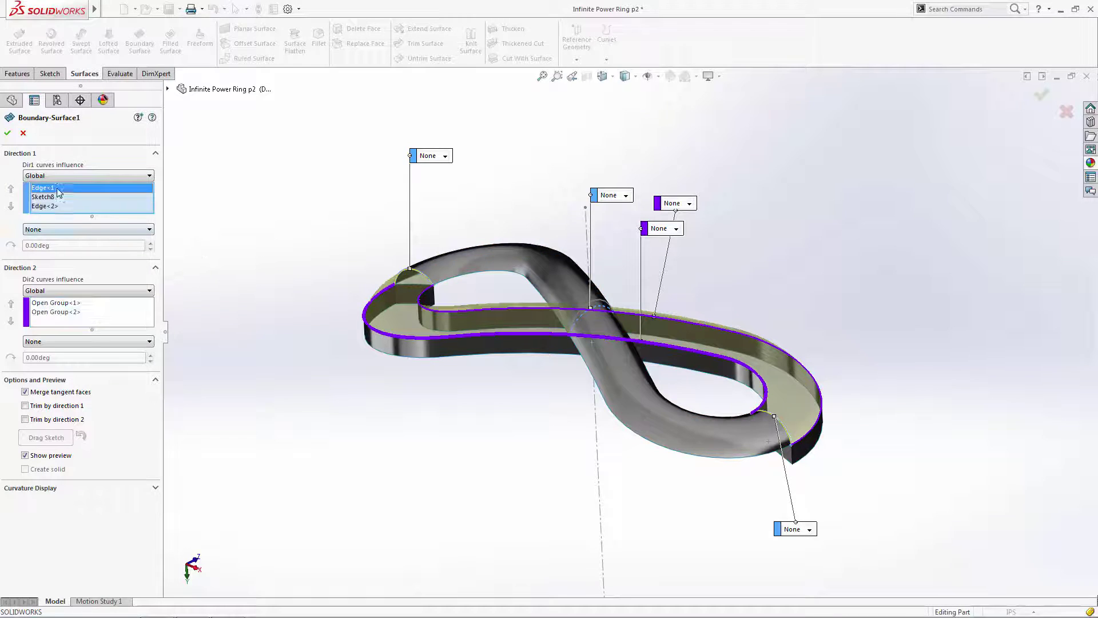
pyautogui.click(62, 229)
pyautogui.click(57, 262)
pyautogui.click(44, 206)
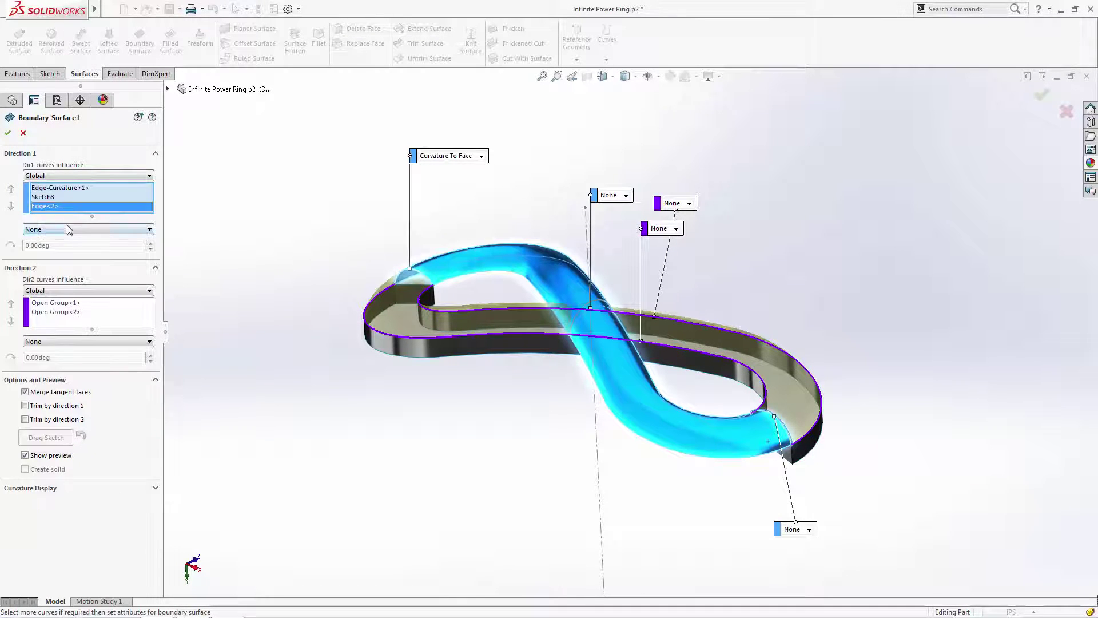
pyautogui.click(63, 230)
pyautogui.click(65, 261)
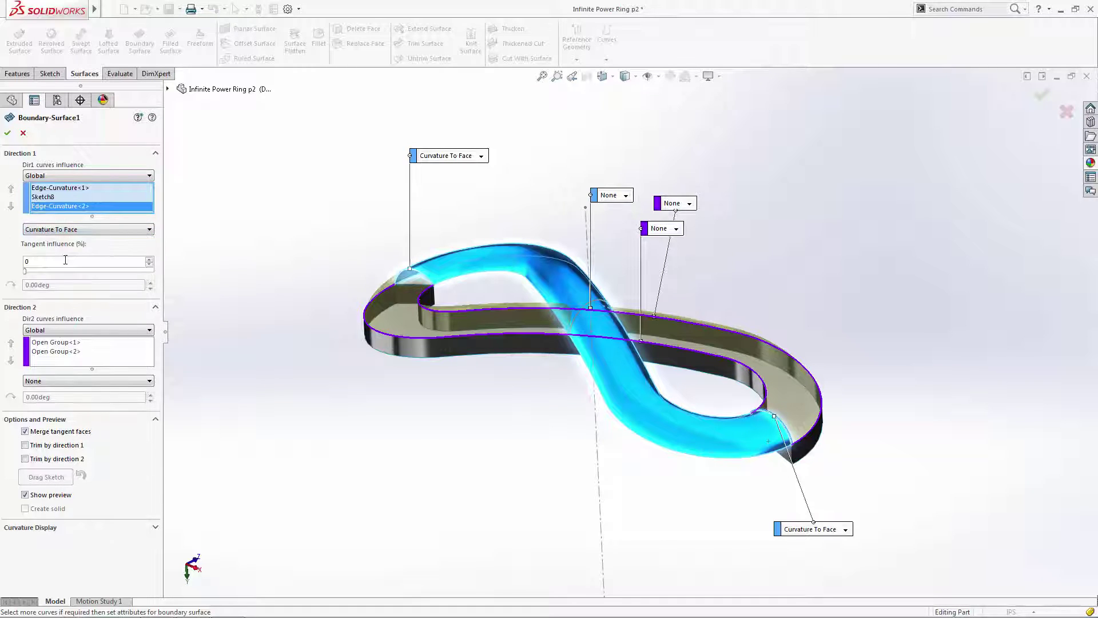
pyautogui.click(7, 133)
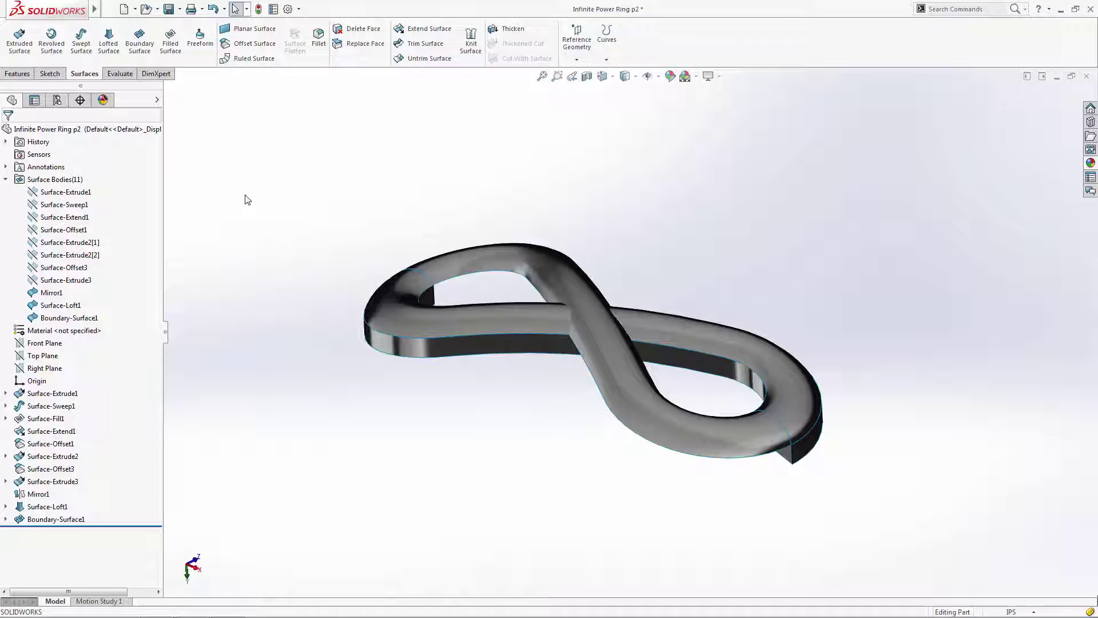
# Step: Hide the mirrored wall surface body so only the rounded infinity surfaces are shown
pyautogui.click(444, 346)
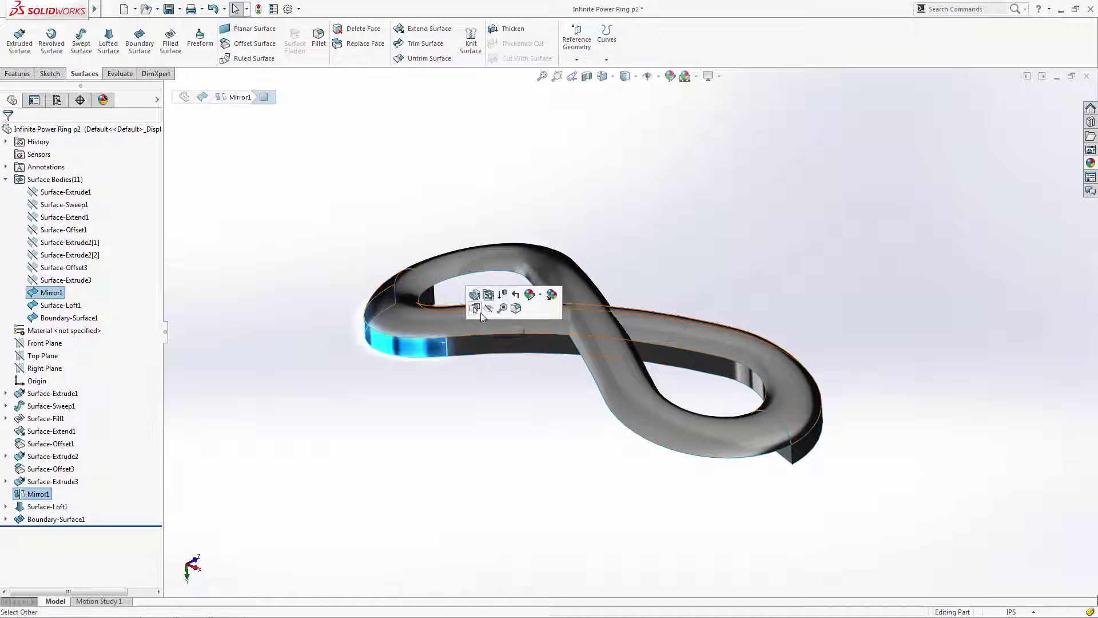
pyautogui.click(477, 309)
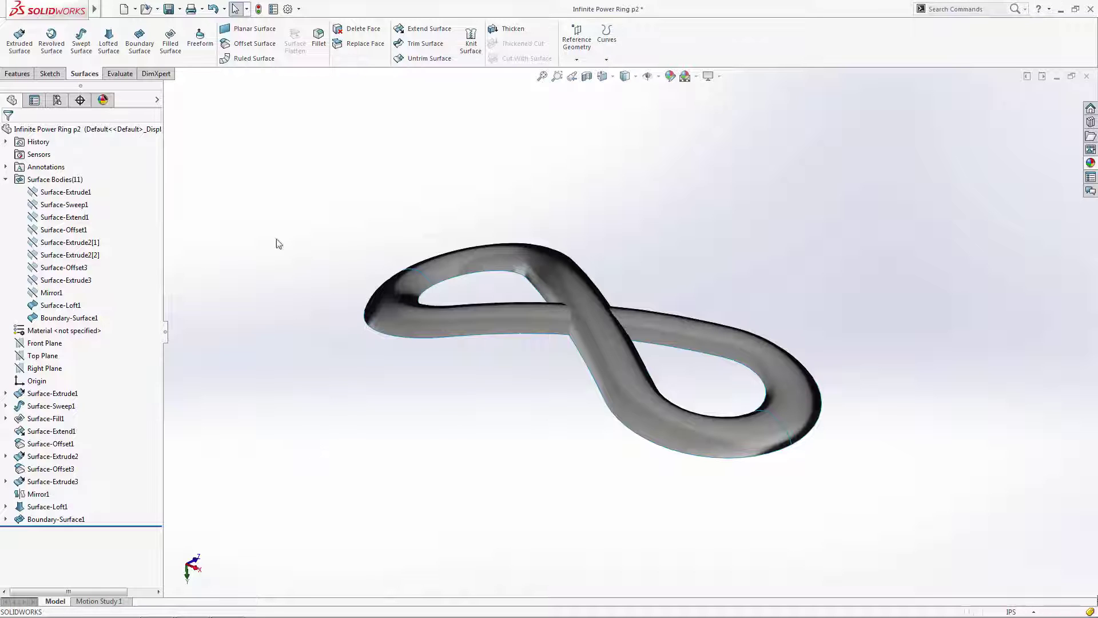
pyautogui.click(424, 46)
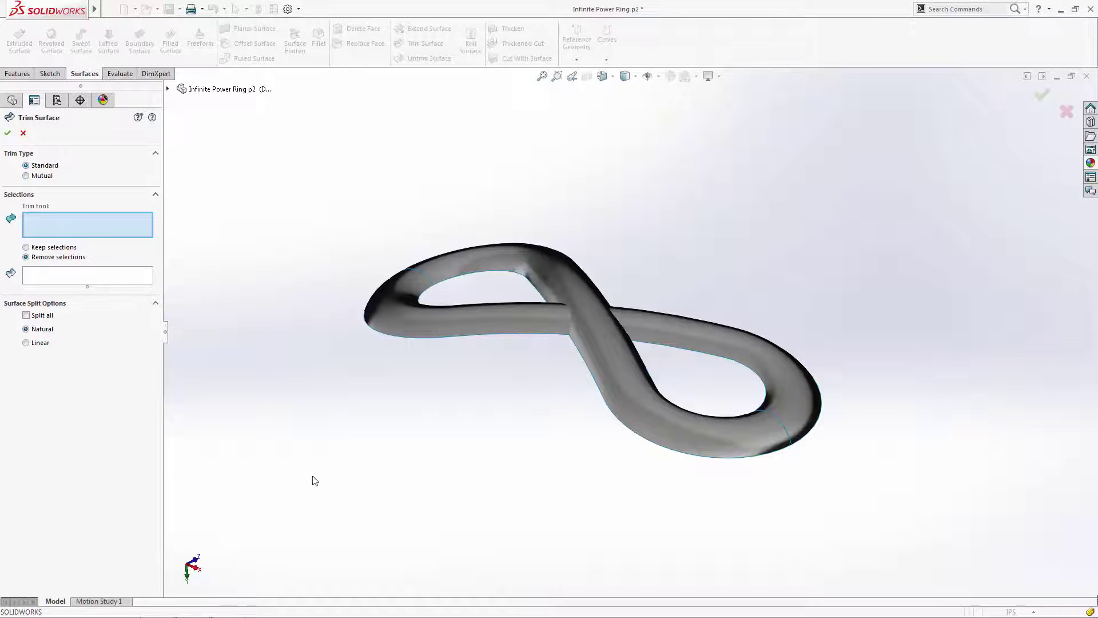
pyautogui.moveTo(328, 488); pyautogui.dragTo(461, 353, button='middle')
pyautogui.click(600, 307)
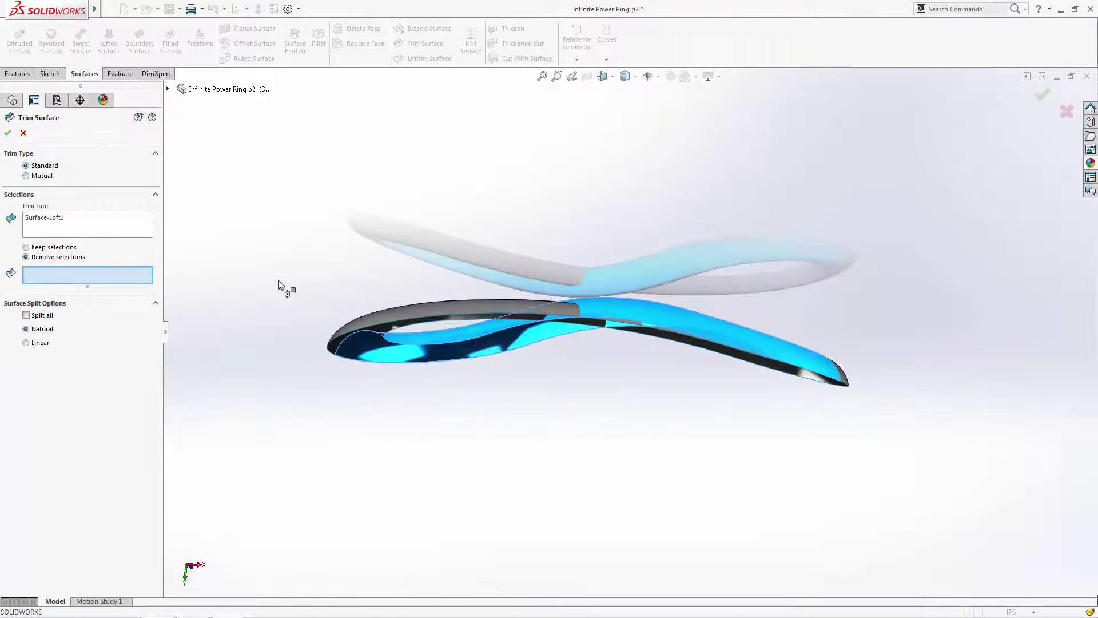
pyautogui.moveTo(610, 476); pyautogui.dragTo(680, 261, button='middle')
pyautogui.scroll(-3, 602, 327)
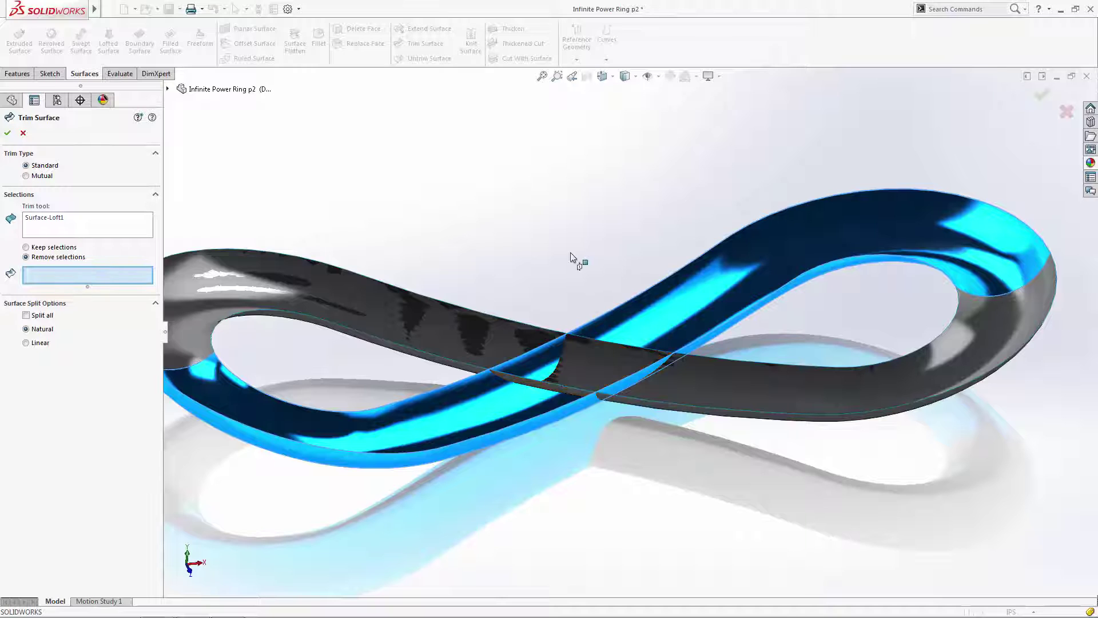
pyautogui.scroll(5, 578, 260)
pyautogui.click(26, 176)
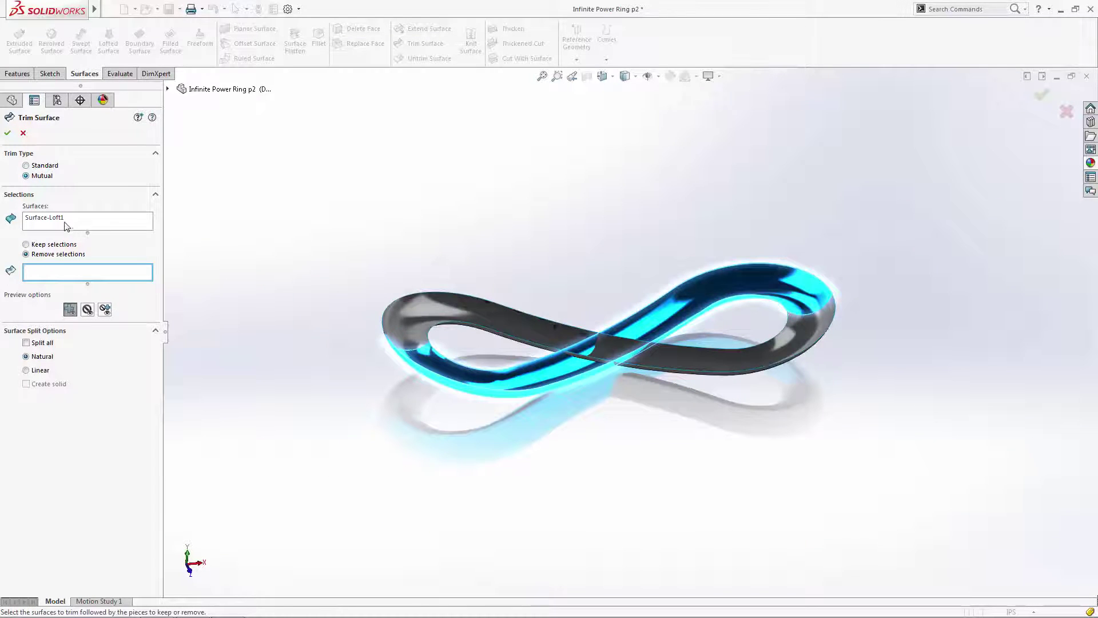
pyautogui.click(498, 341)
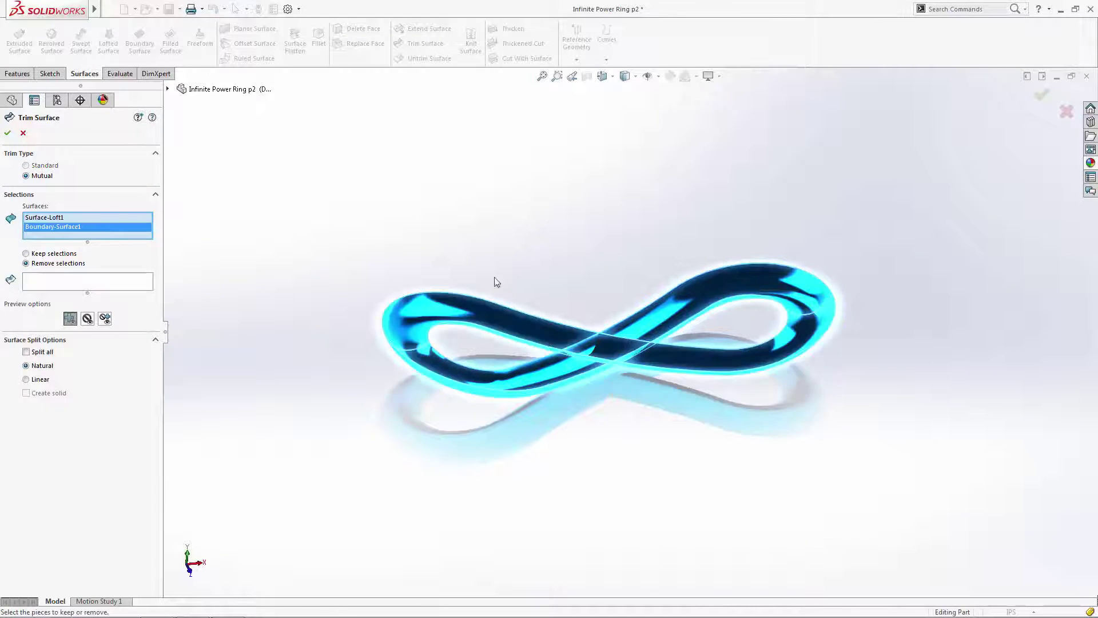
pyautogui.click(108, 280)
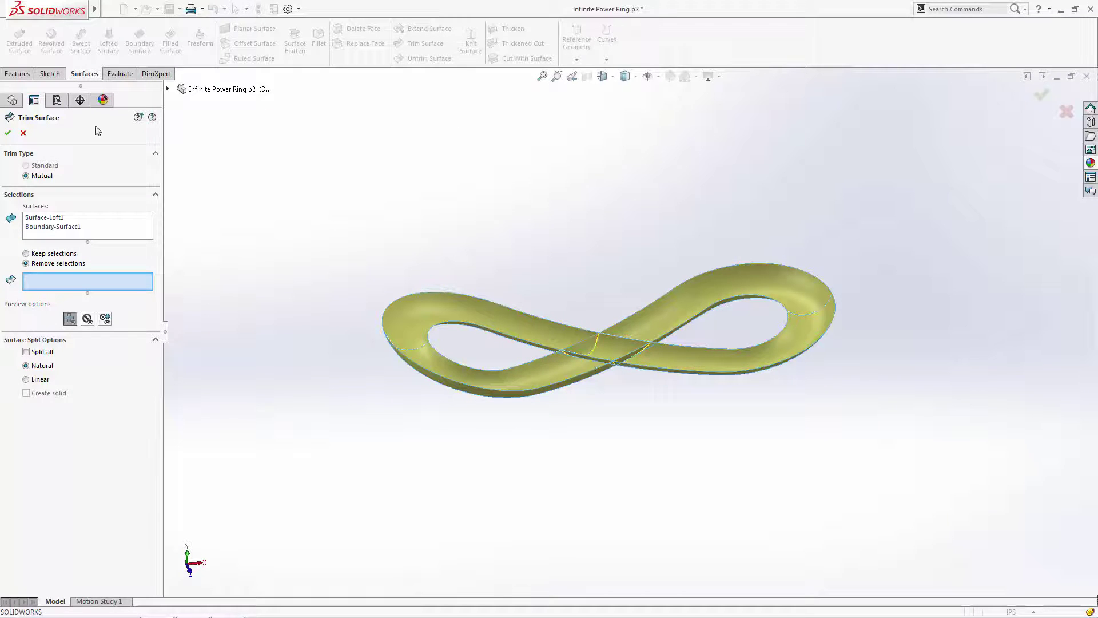
pyautogui.click(23, 133)
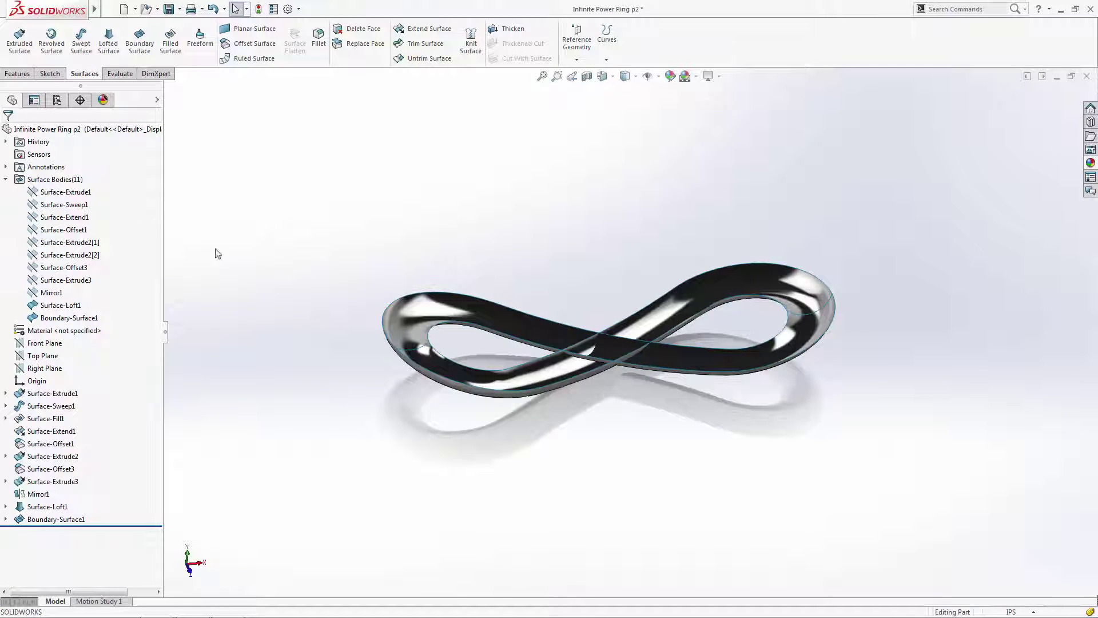
# Step: Show the hidden ring bodies Surface-Sweep1, Surface-Offset1, Surface-Extrude2[1] and Surface-Extrude2[2]
pyautogui.hotkey('ctrl', '7')
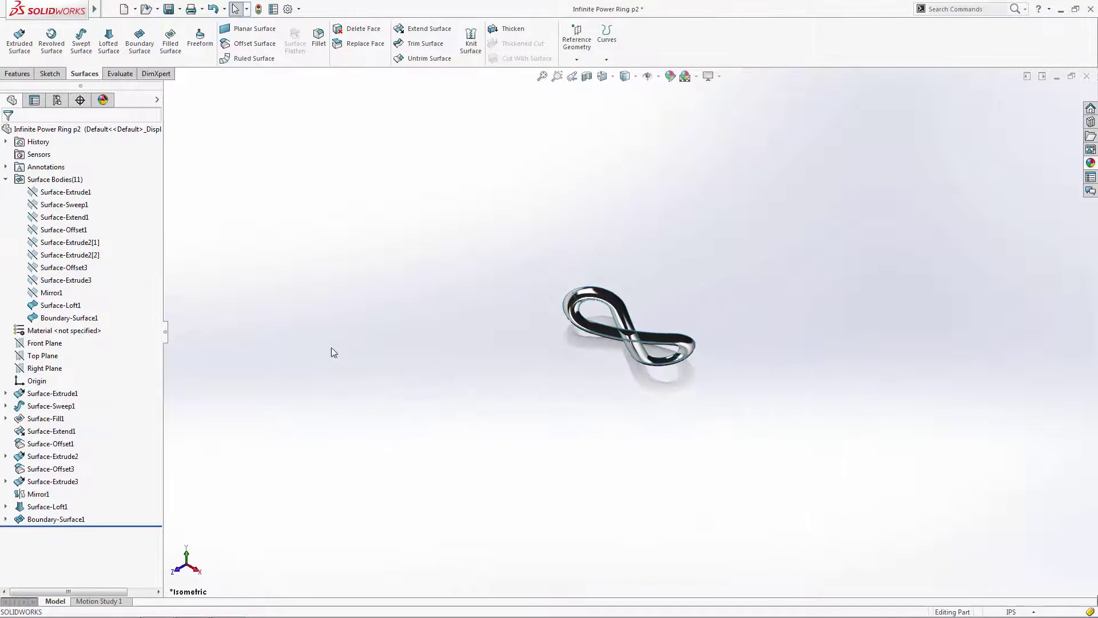
pyautogui.click(72, 205)
pyautogui.keyDown('ctrl'); pyautogui.click(76, 231); pyautogui.keyUp('ctrl')
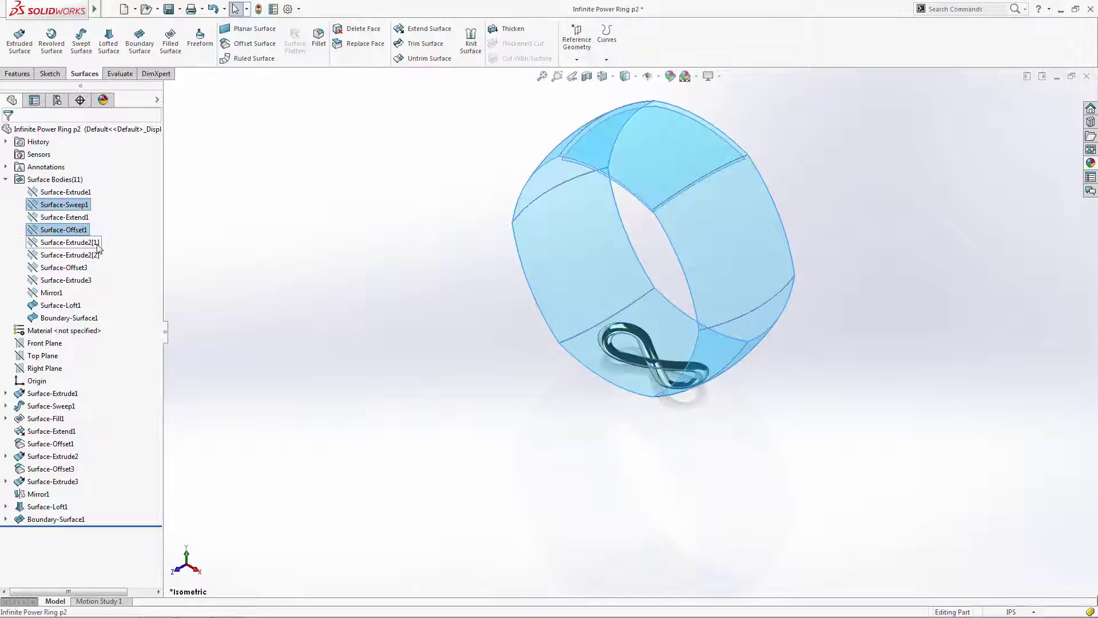
pyautogui.keyDown('ctrl'); pyautogui.click(91, 244); pyautogui.keyUp('ctrl')
pyautogui.keyDown('ctrl'); pyautogui.click(94, 255); pyautogui.keyUp('ctrl')
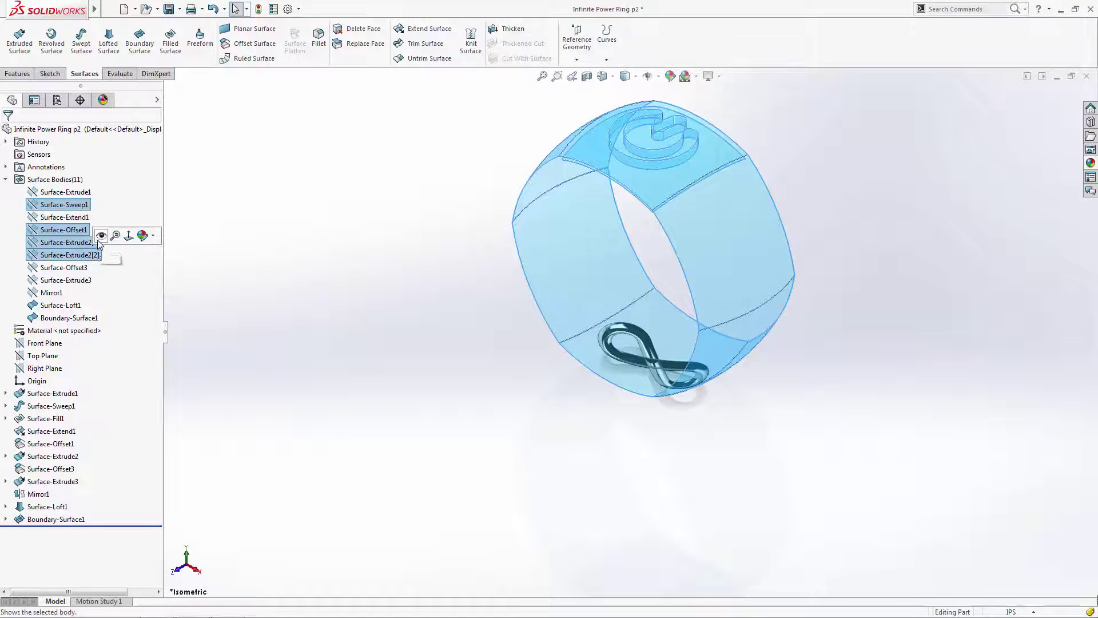
pyautogui.click(102, 235)
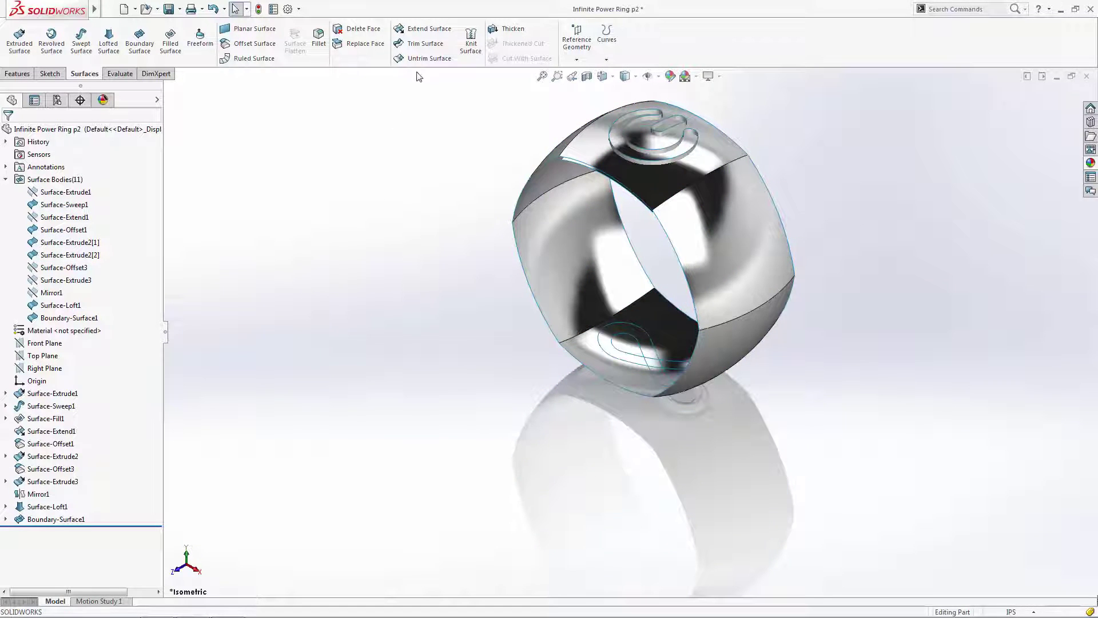
# Step: Start a mutual surface trim with the swept ring, its offset, both power-symbol extrusions, the boundary surface and the loft
pyautogui.click(425, 45)
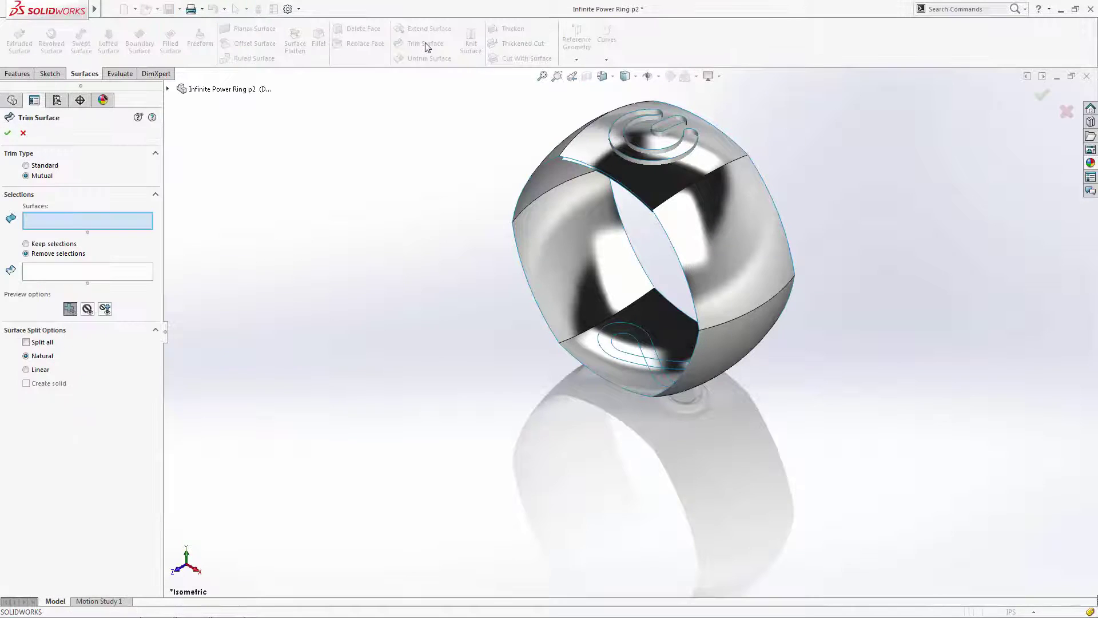
pyautogui.click(540, 249)
pyautogui.click(592, 168)
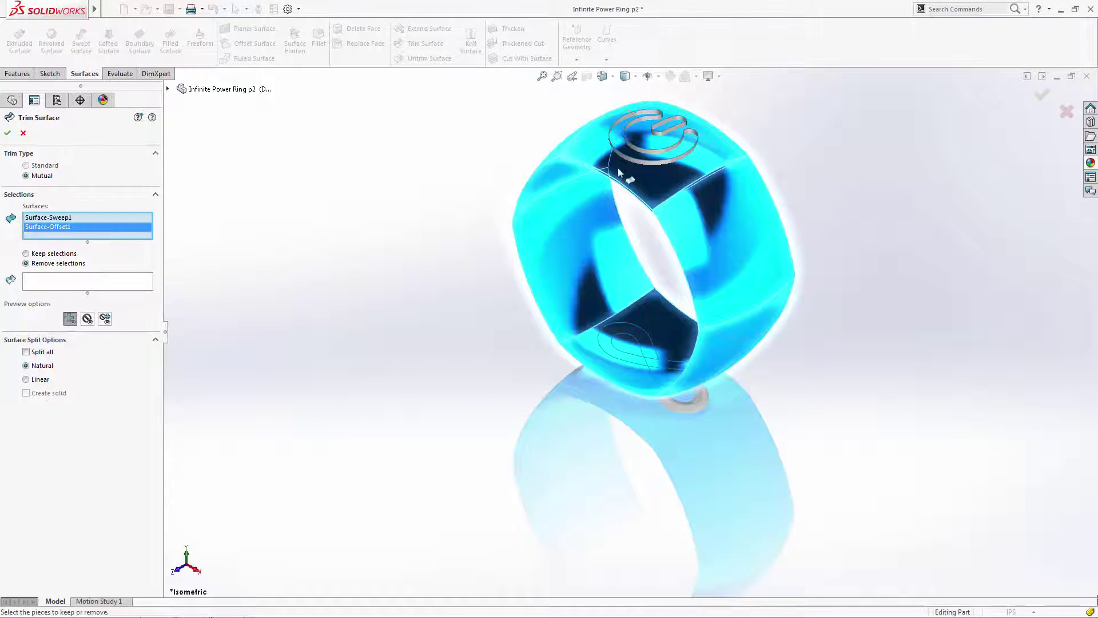
pyautogui.click(661, 144)
pyautogui.click(664, 134)
pyautogui.moveTo(664, 134); pyautogui.dragTo(654, 305, button='middle')
pyautogui.click(663, 339)
pyautogui.click(698, 341)
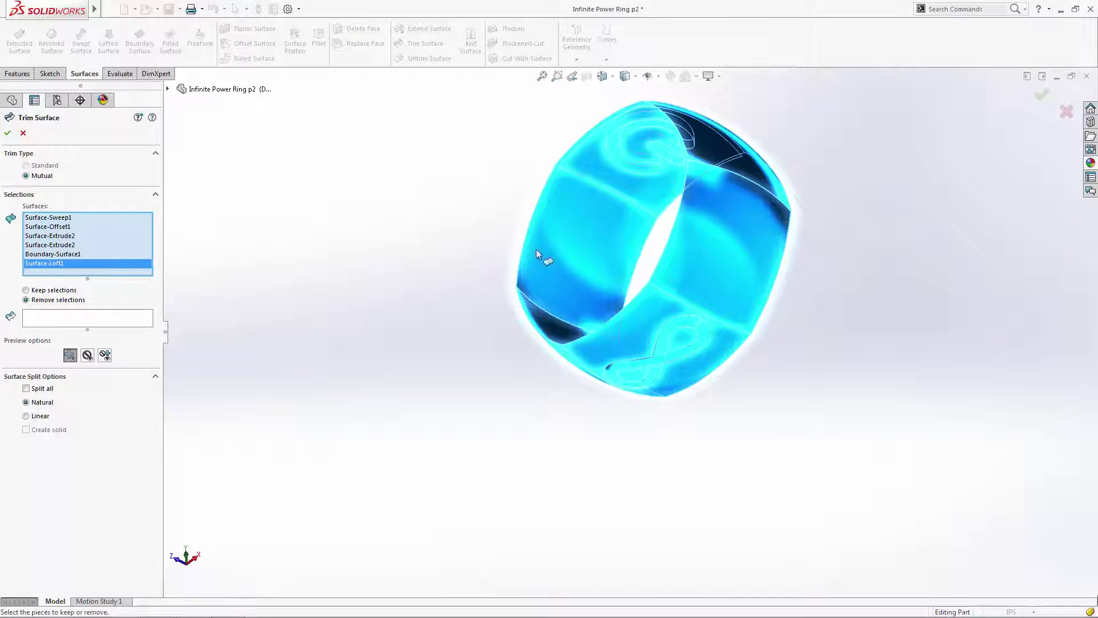
# Step: Mark the ring's infinity-shaped patches and the overlapping loft and boundary pieces at the crossing for removal
pyautogui.click(114, 320)
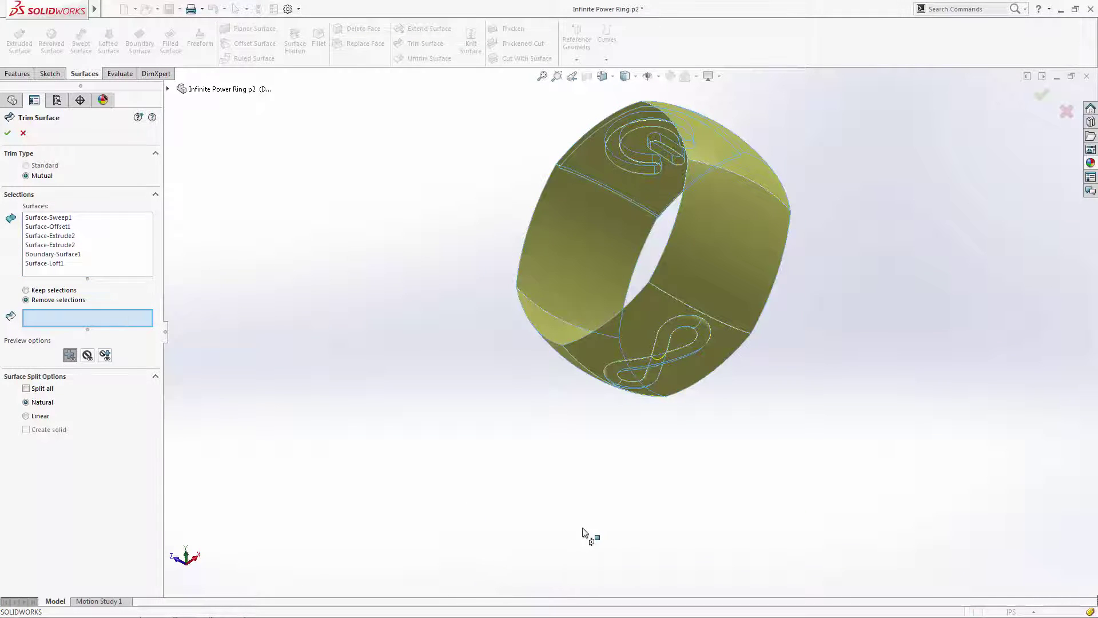
pyautogui.scroll(-10, 715, 320)
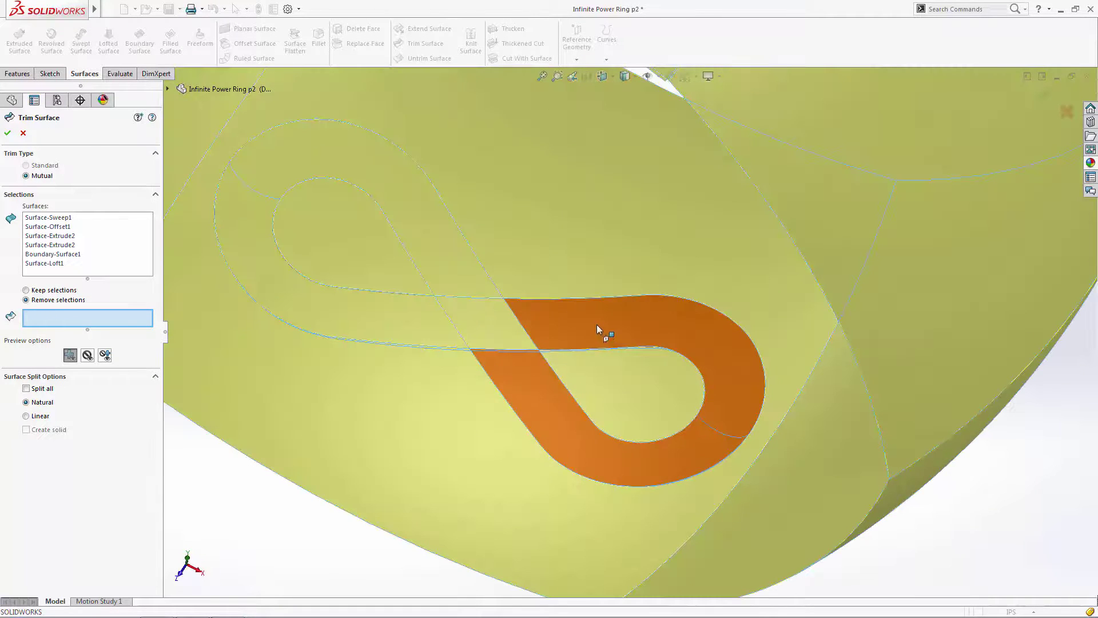
pyautogui.click(592, 324)
pyautogui.click(493, 321)
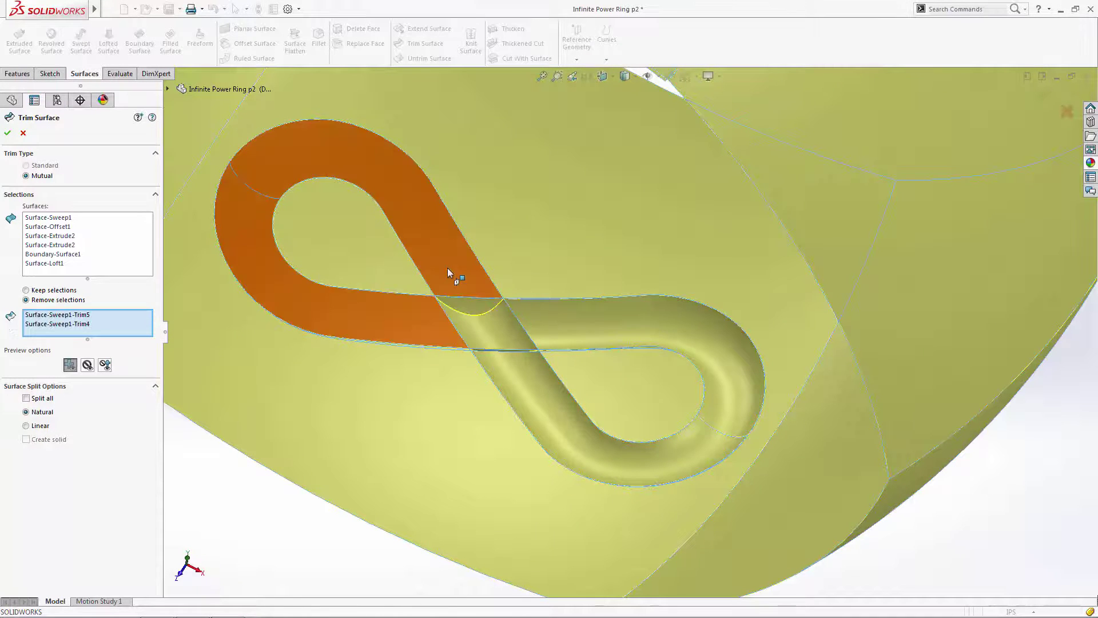
pyautogui.click(448, 268)
pyautogui.click(480, 322)
pyautogui.click(491, 329)
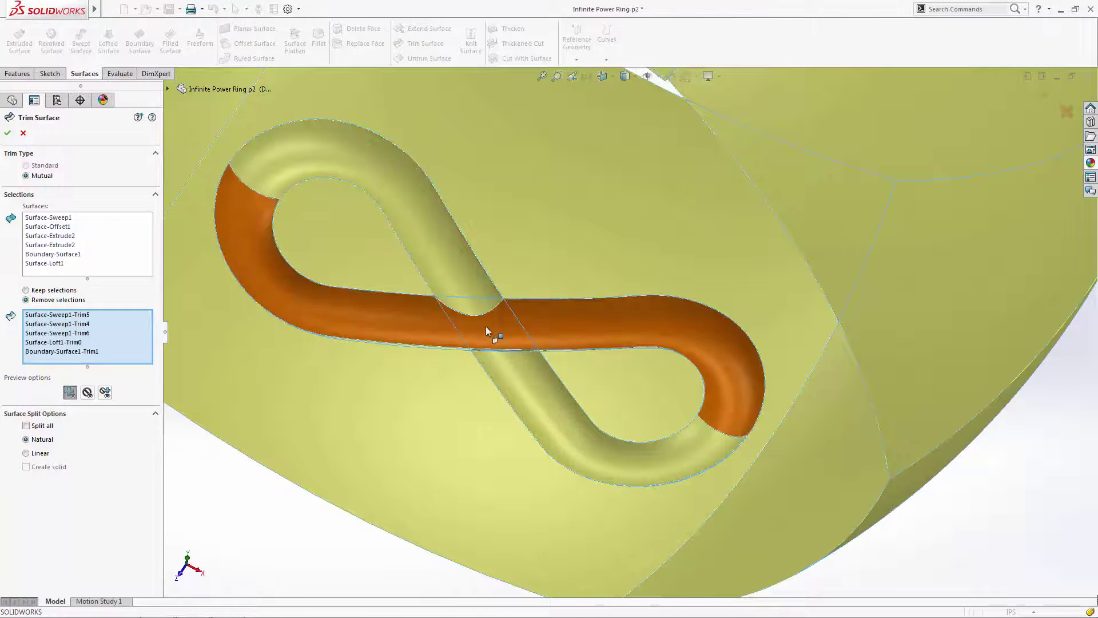
pyautogui.moveTo(490, 328); pyautogui.dragTo(506, 349, button='middle')
pyautogui.click(507, 349)
pyautogui.scroll(9, 471, 496)
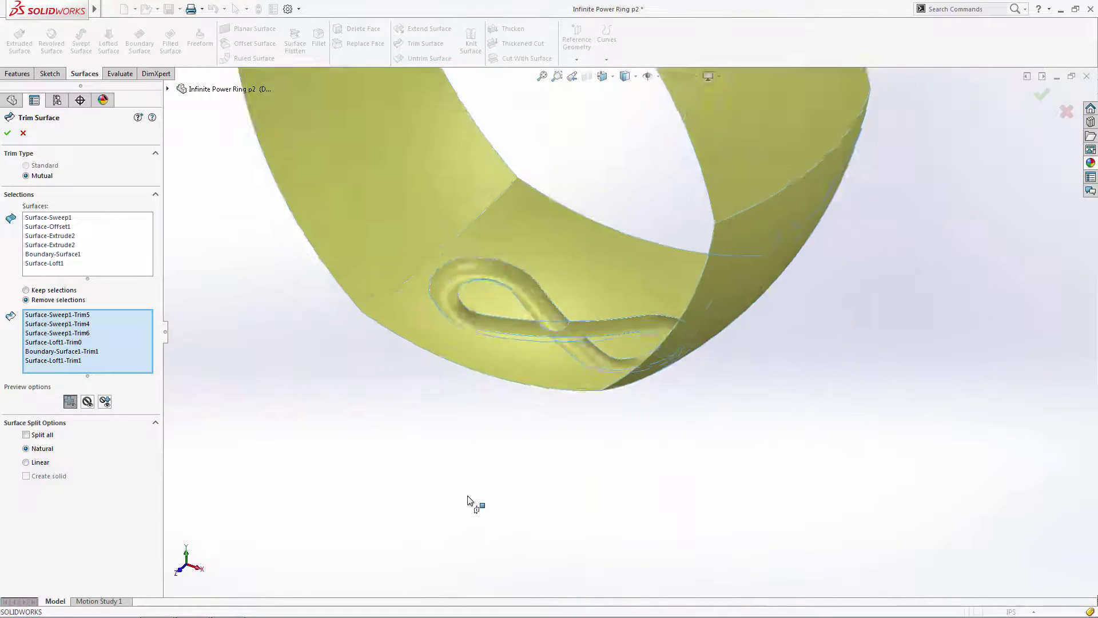
# Step: Mark the power symbol's ring patches, excess wall pieces and surplus offset surface for removal and complete the mutual trim
pyautogui.scroll(-6, 619, 146)
pyautogui.scroll(-1, 649, 278)
pyautogui.click(619, 292)
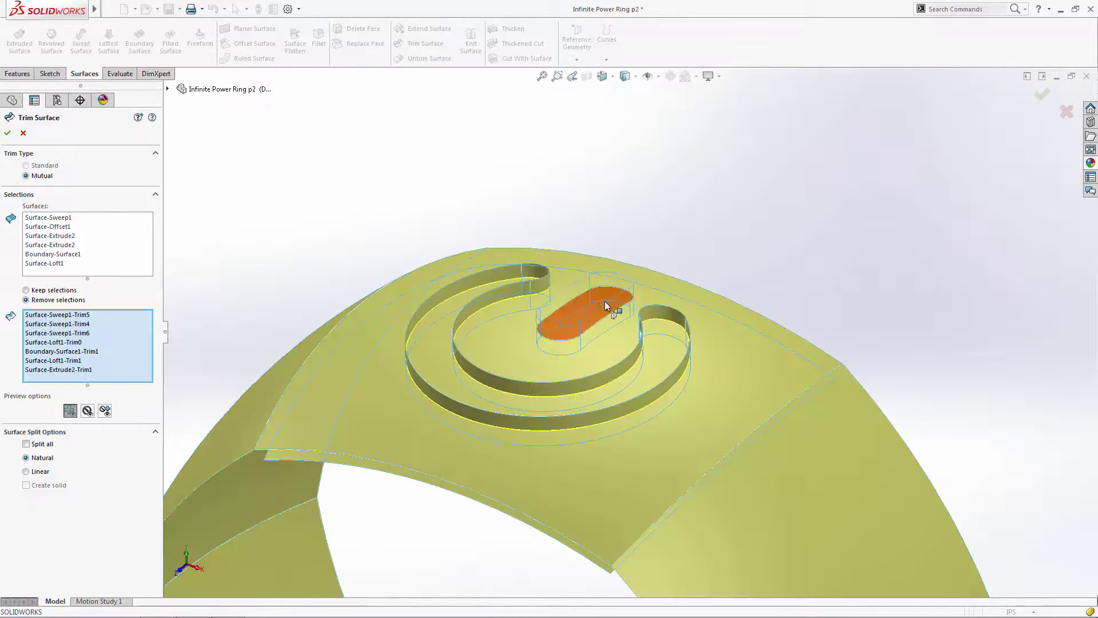
pyautogui.click(603, 301)
pyautogui.click(658, 307)
pyautogui.click(662, 341)
pyautogui.moveTo(662, 341); pyautogui.dragTo(686, 149, button='middle')
pyautogui.click(729, 430)
pyautogui.scroll(3, 620, 552)
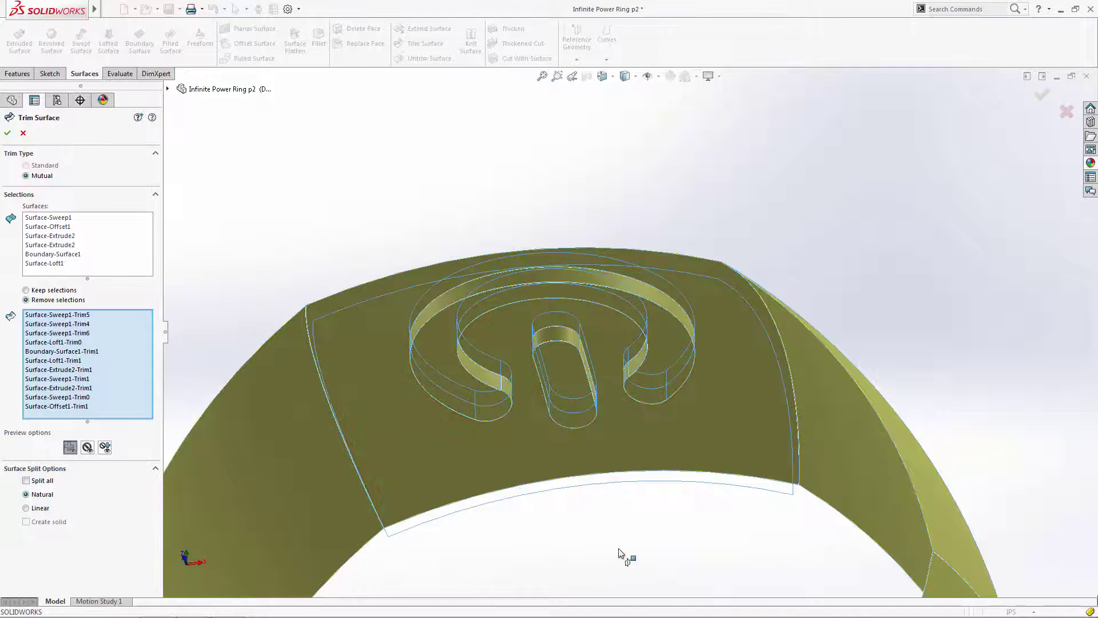
pyautogui.moveTo(620, 552); pyautogui.dragTo(630, 492, button='middle')
pyautogui.hotkey('ctrl', '7')
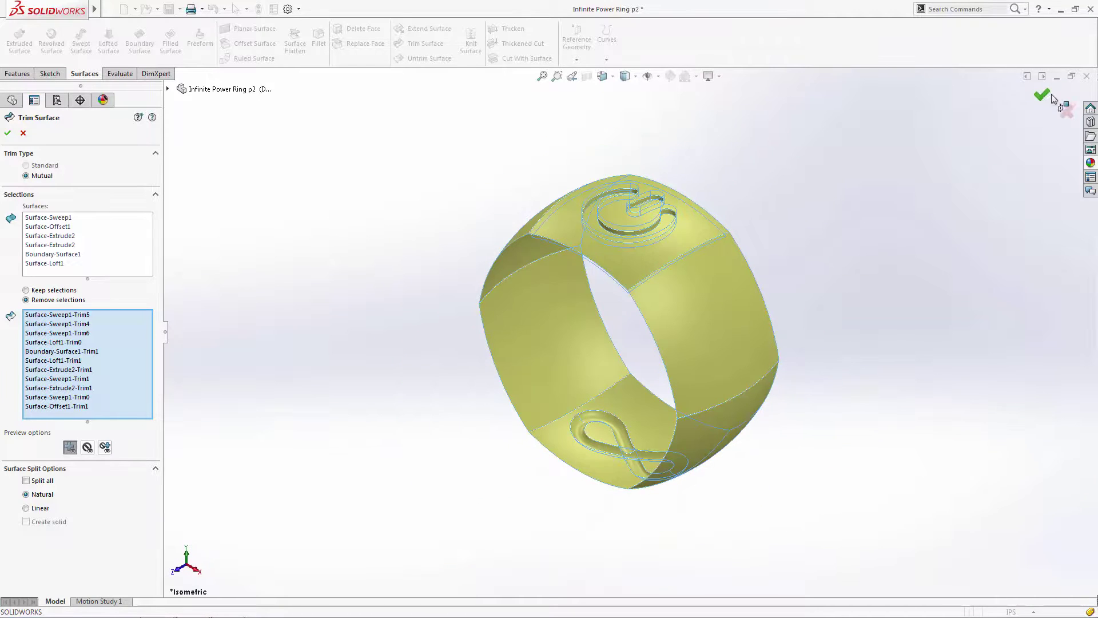
pyautogui.rightClick(948, 186)
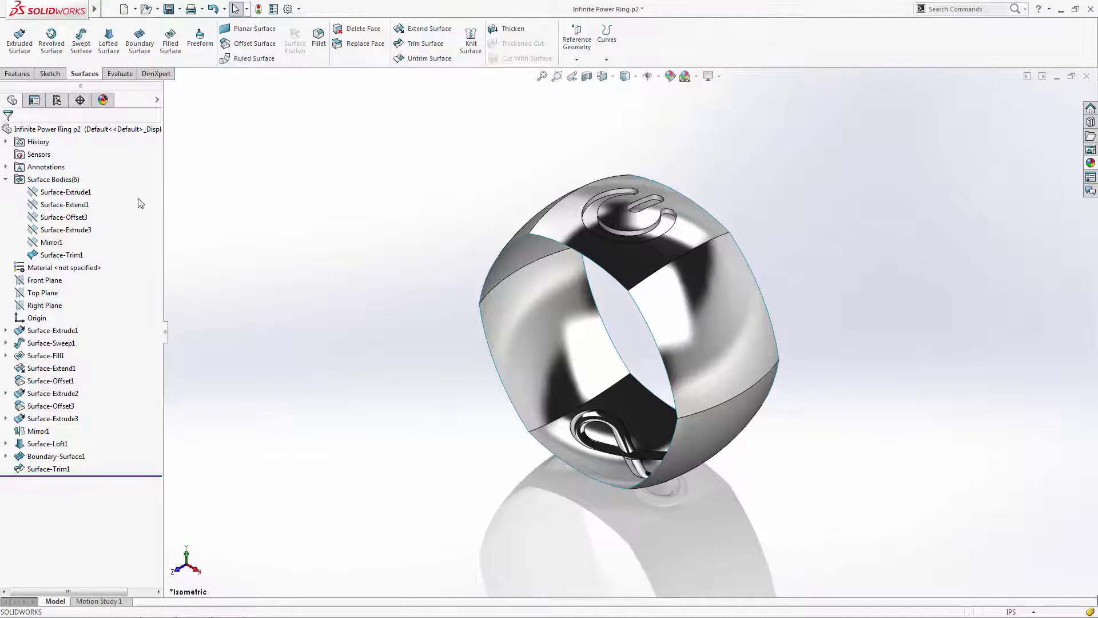
# Step: Show the hidden bodies Surface-Extrude1 and Surface-Extend1
pyautogui.click(84, 193)
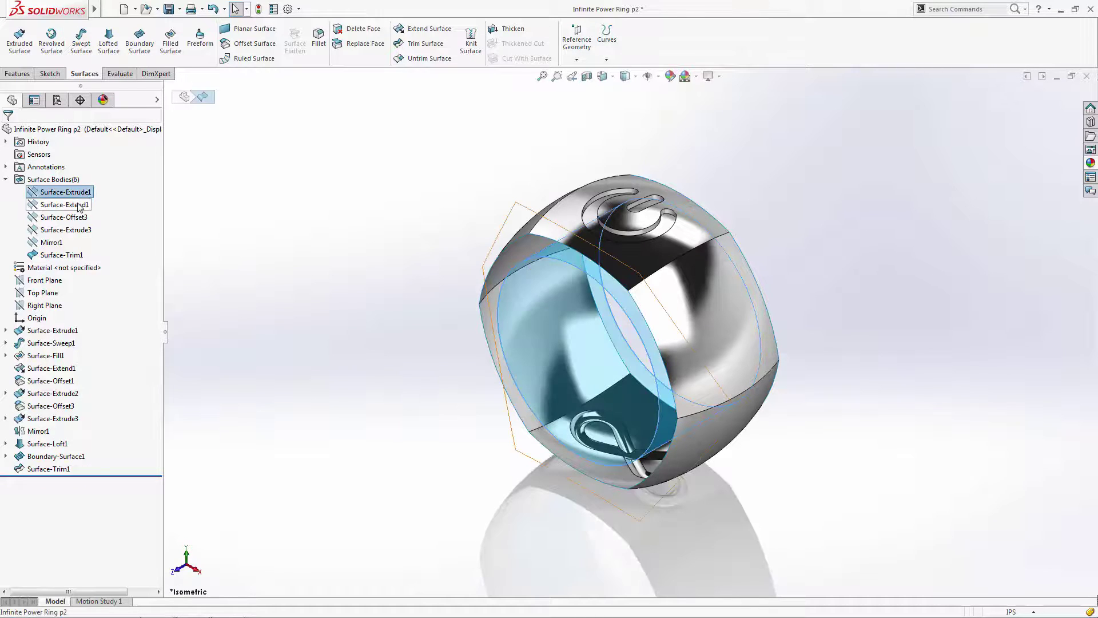
pyautogui.keyDown('ctrl'); pyautogui.click(83, 205); pyautogui.keyUp('ctrl')
pyautogui.click(86, 189)
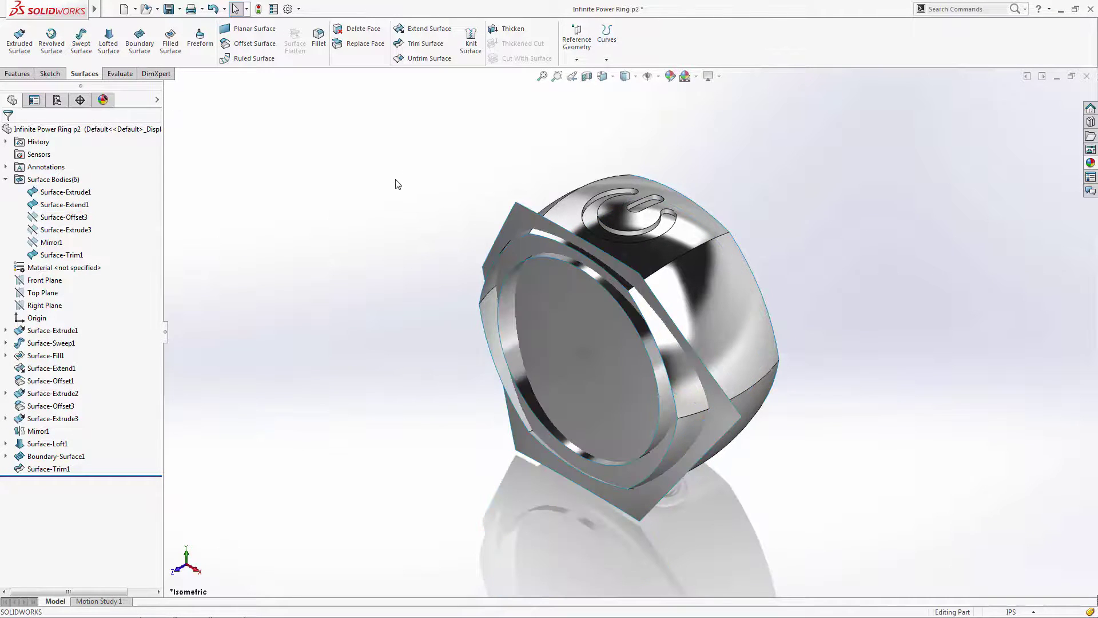
# Step: Start a mutual surface trim with Surface-Trim1, Surface-Extend1 and Surface-Extrude1 as the trimming surfaces
pyautogui.click(425, 44)
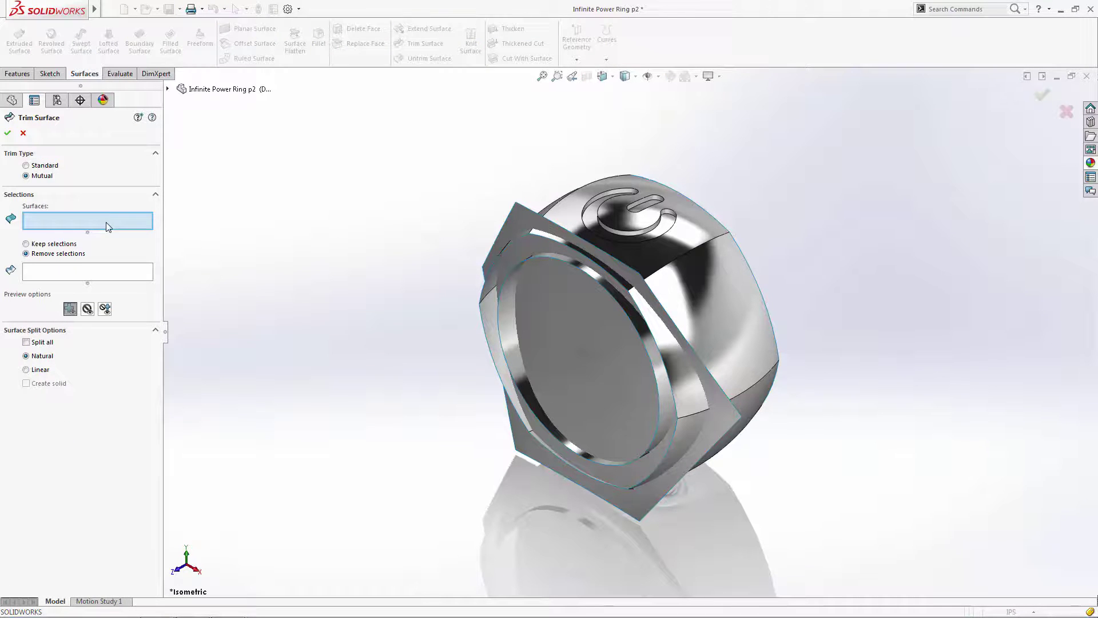
pyautogui.click(698, 310)
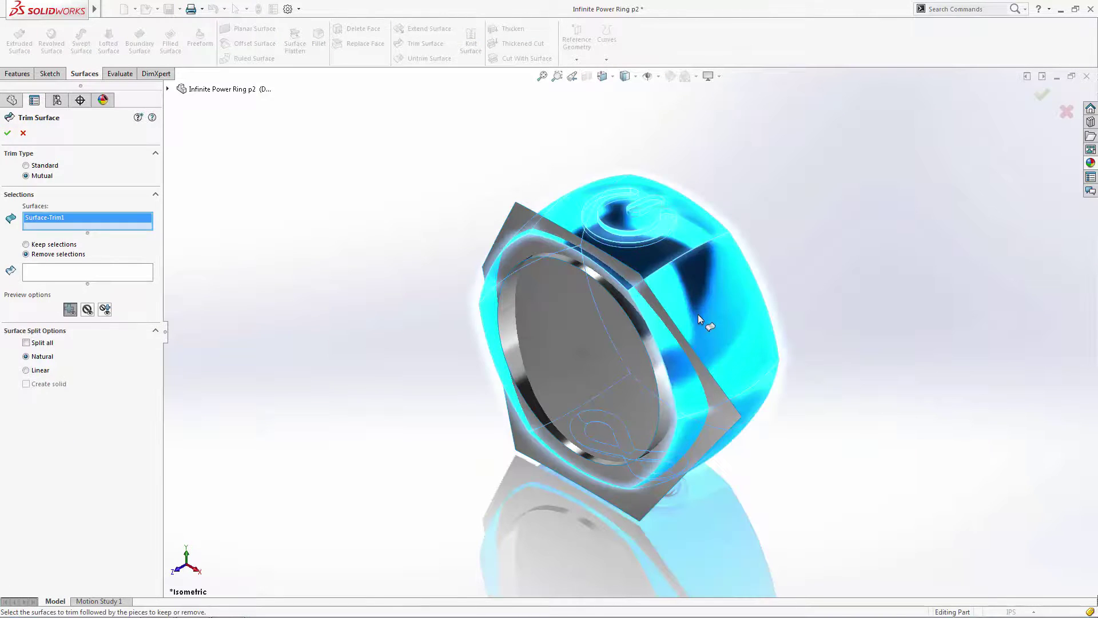
pyautogui.click(581, 300)
pyautogui.click(634, 330)
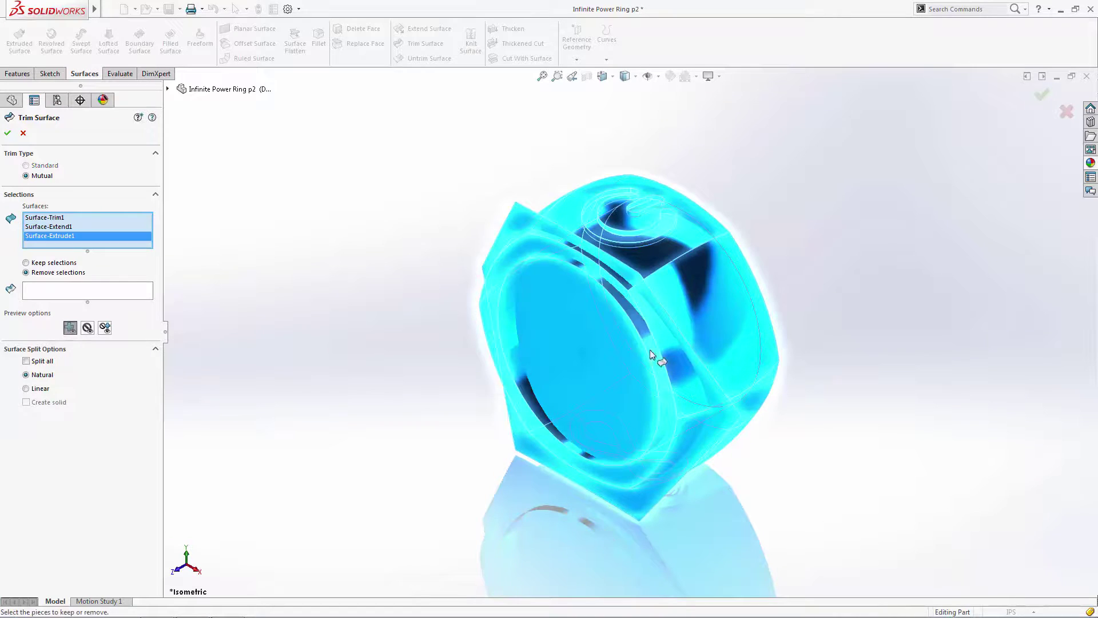
# Step: Remove the central disc, the excess cylinder piece, the ring's overhanging rim and the plate's outer corners, completing the trim
pyautogui.click(122, 289)
pyautogui.click(571, 327)
pyautogui.click(507, 321)
pyautogui.click(494, 321)
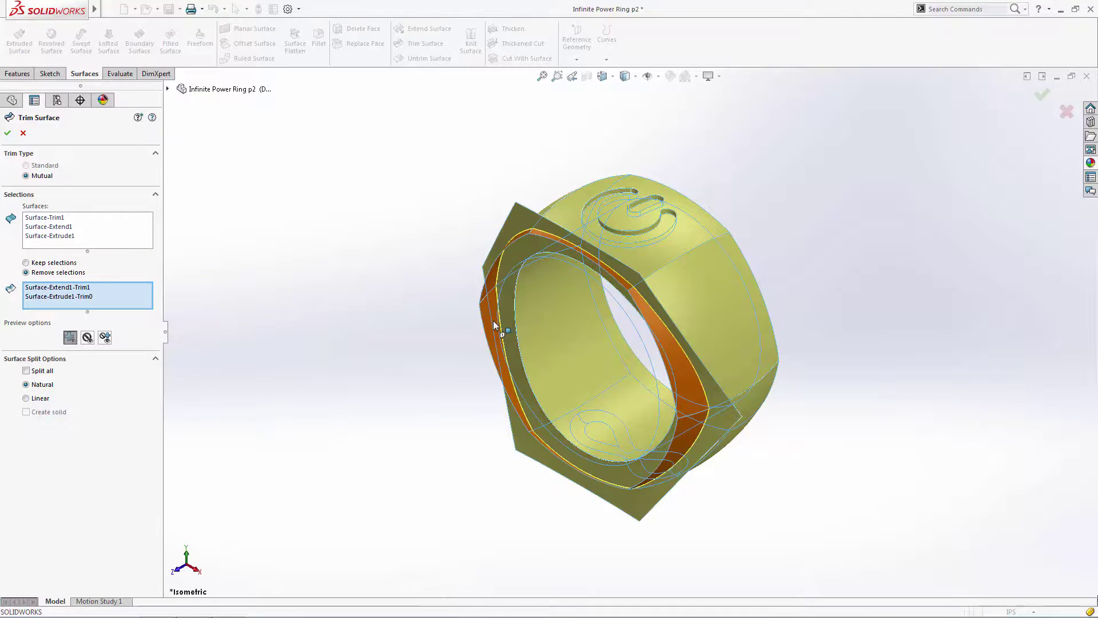
pyautogui.click(499, 225)
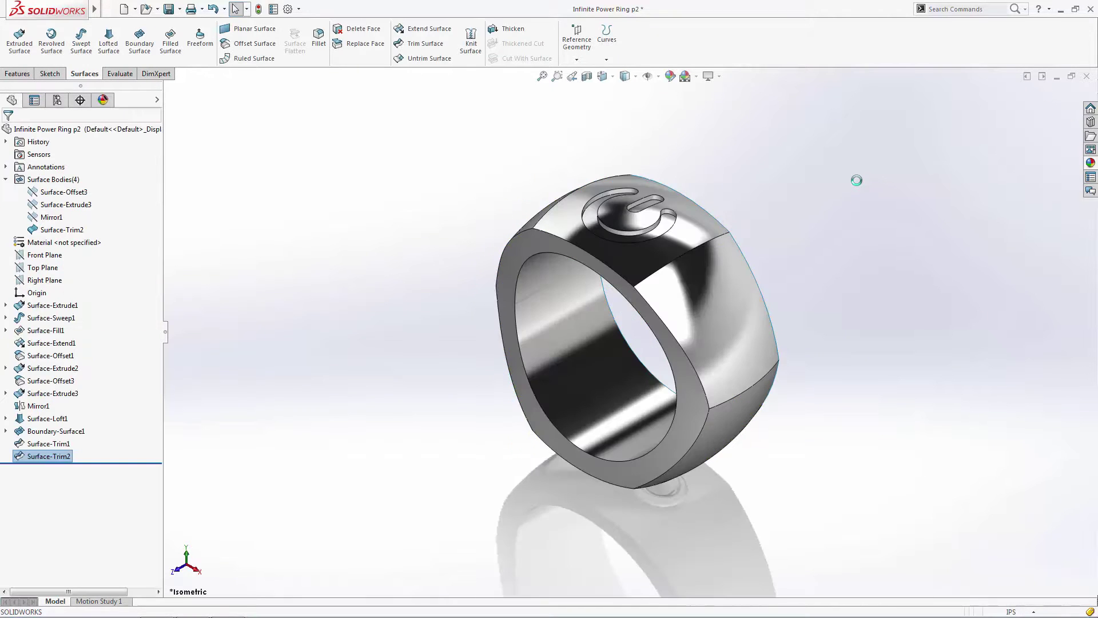
pyautogui.moveTo(857, 456); pyautogui.dragTo(859, 572, button='middle')
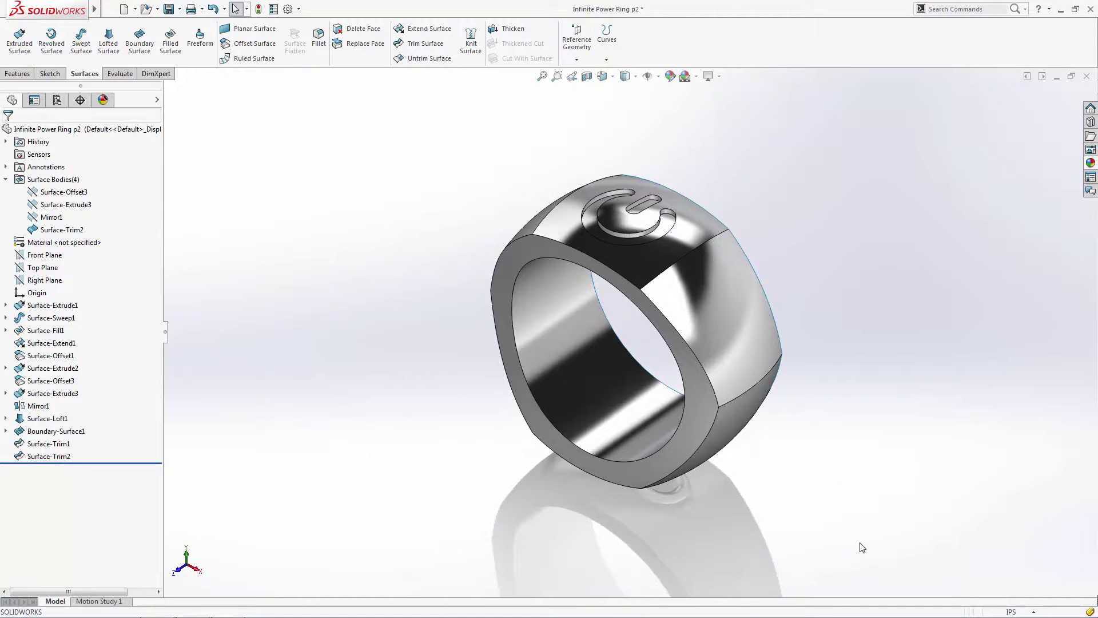